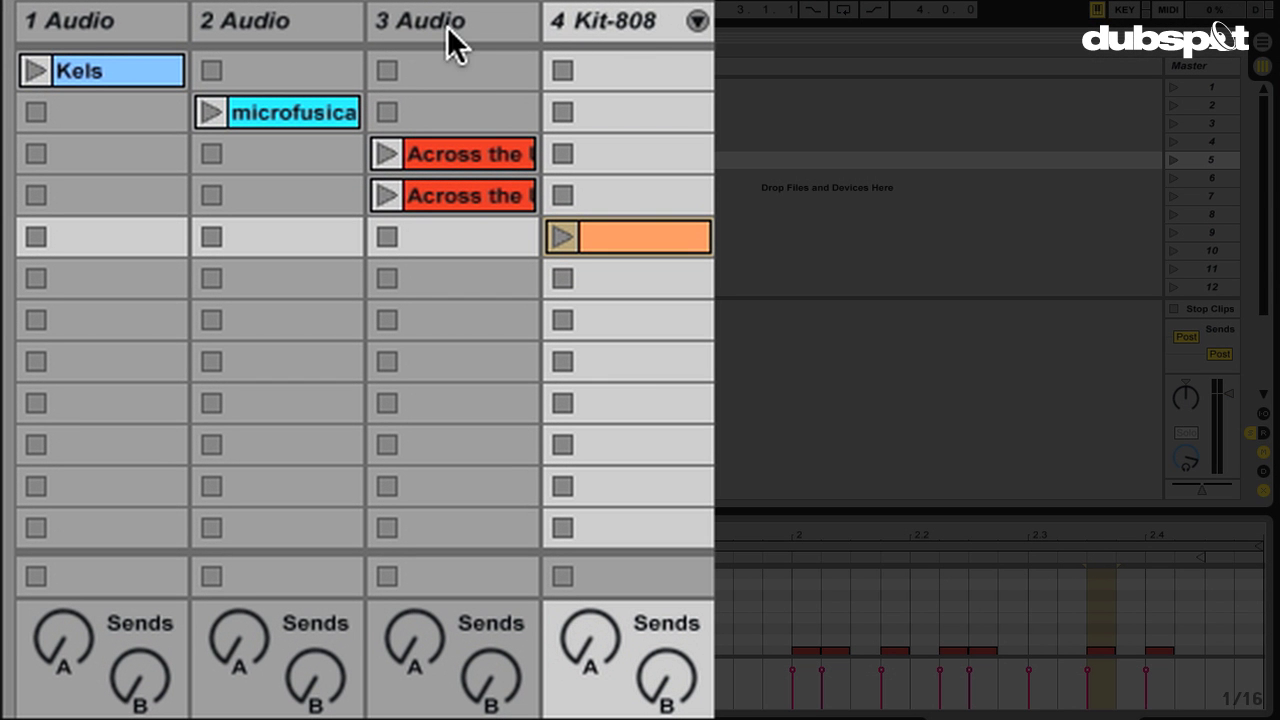
Start the Kels clip, then stop it from an empty slot in its track.
{"action": "left_click", "coordinate": [426, 24]}
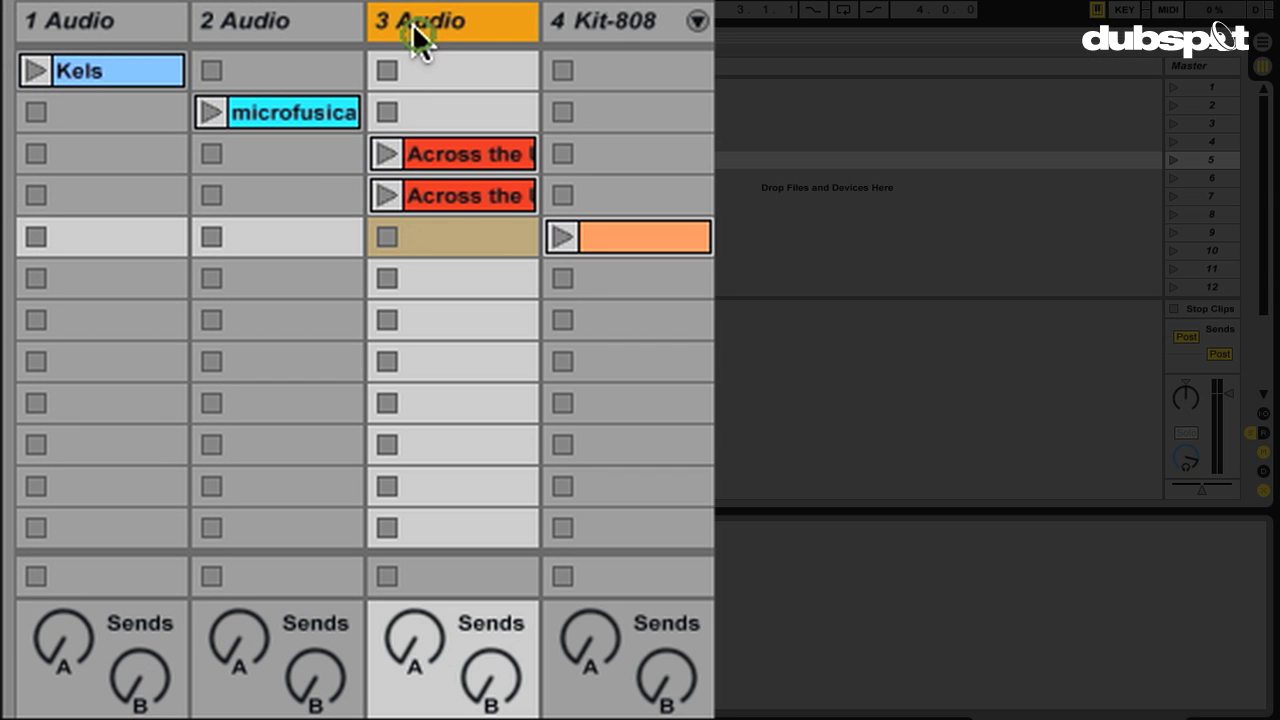
{"action": "left_click", "coordinate": [428, 57]}
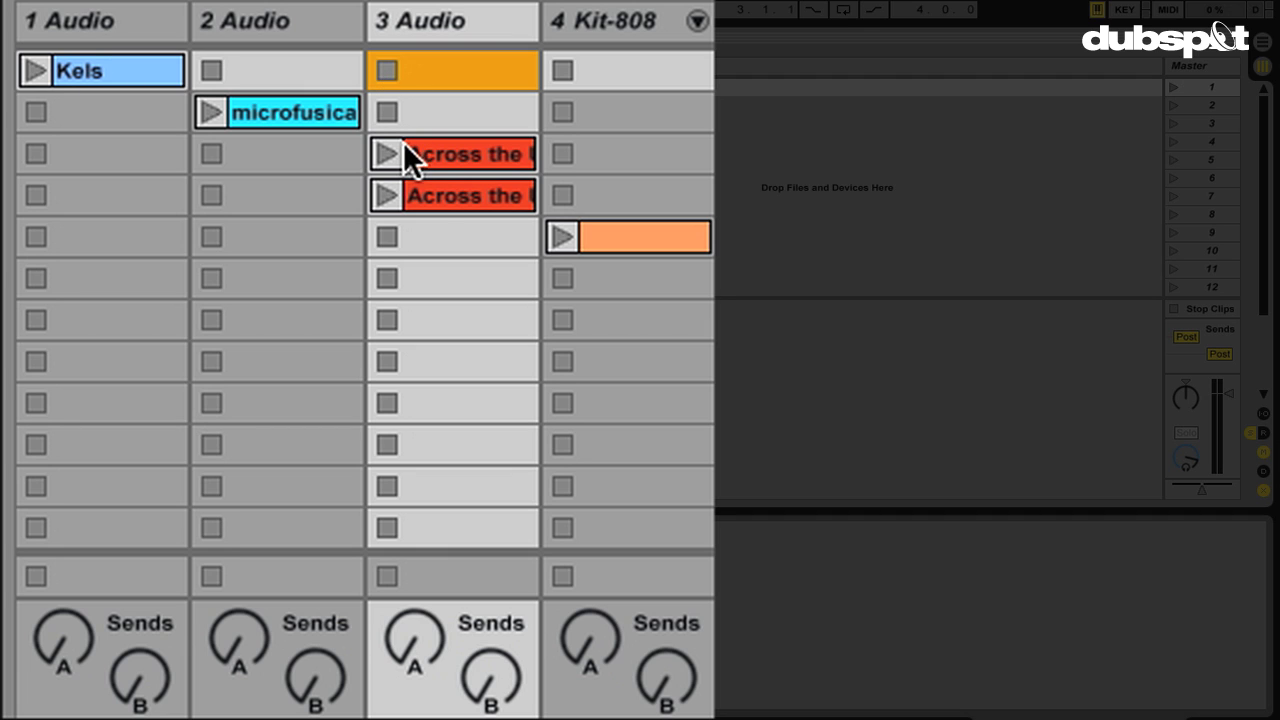
{"action": "left_click", "coordinate": [44, 62]}
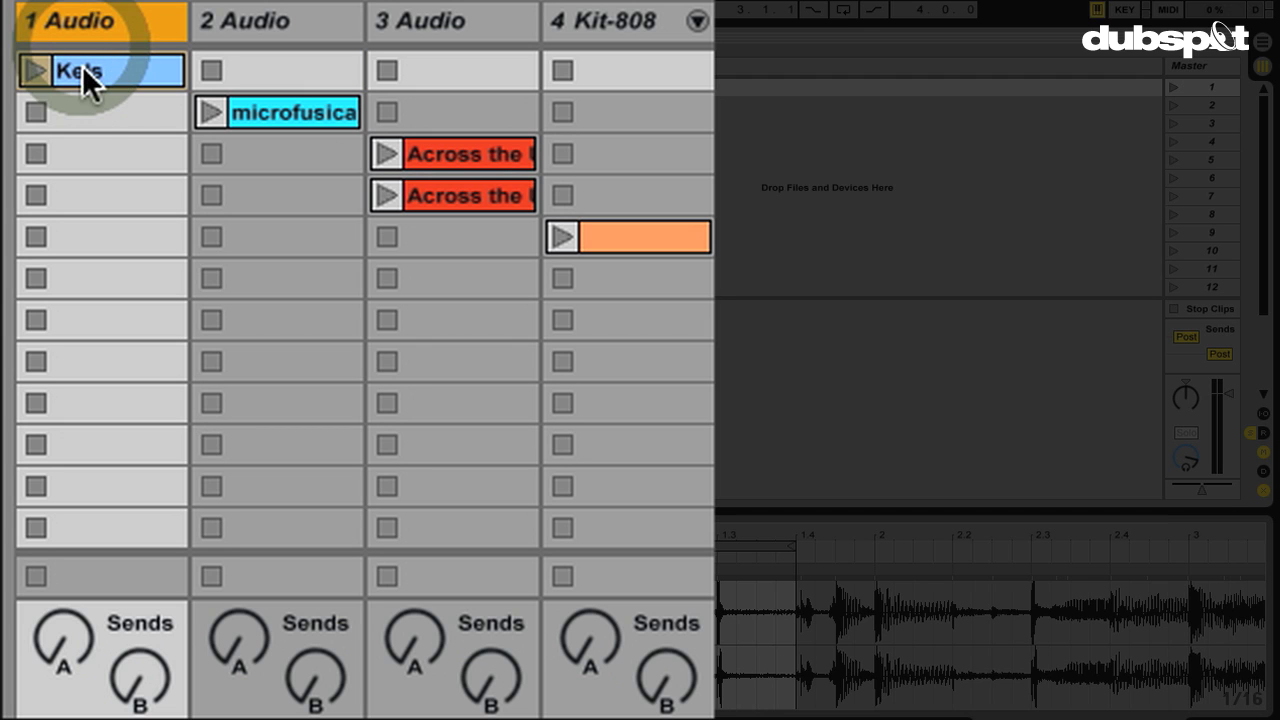
{"action": "left_click", "coordinate": [84, 70]}
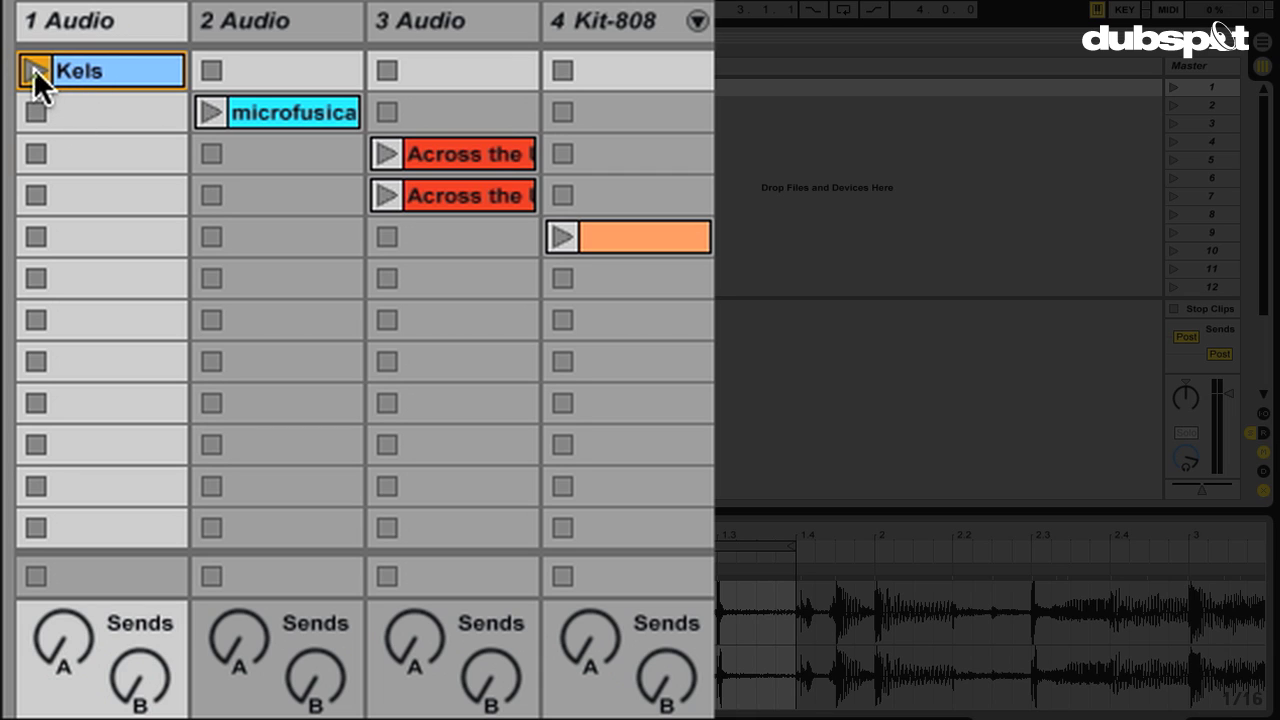
{"action": "left_click", "coordinate": [34, 68]}
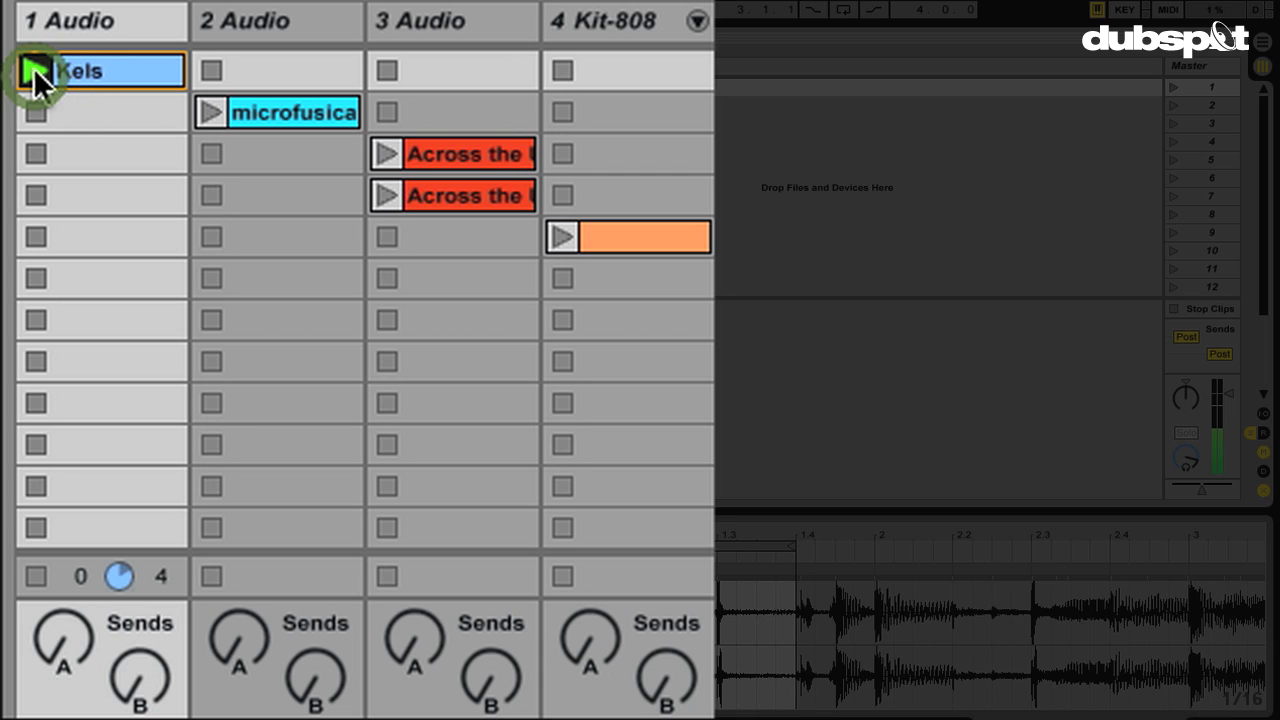
{"action": "left_click", "coordinate": [36, 150]}
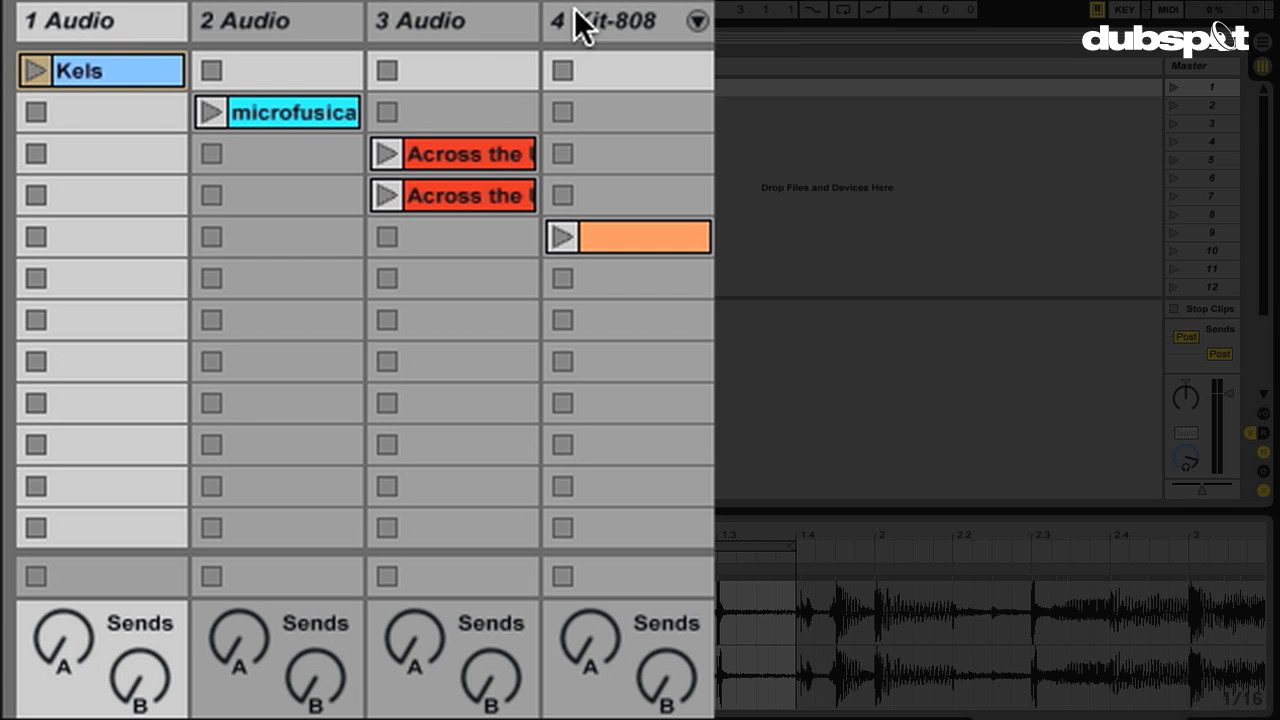
Launch scenes 1, 2 and 3 in turn, leaving only track 3's red clip playing.
{"action": "left_click", "coordinate": [1203, 87]}
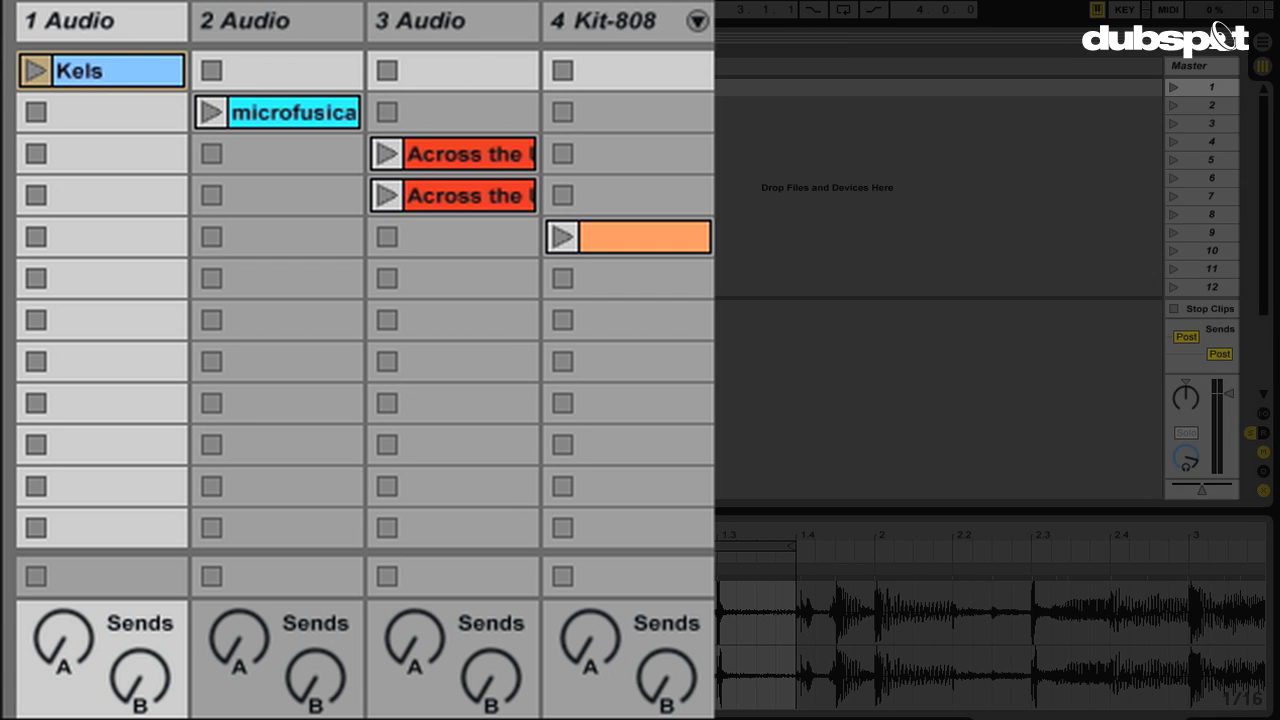
{"action": "left_click", "coordinate": [1174, 88]}
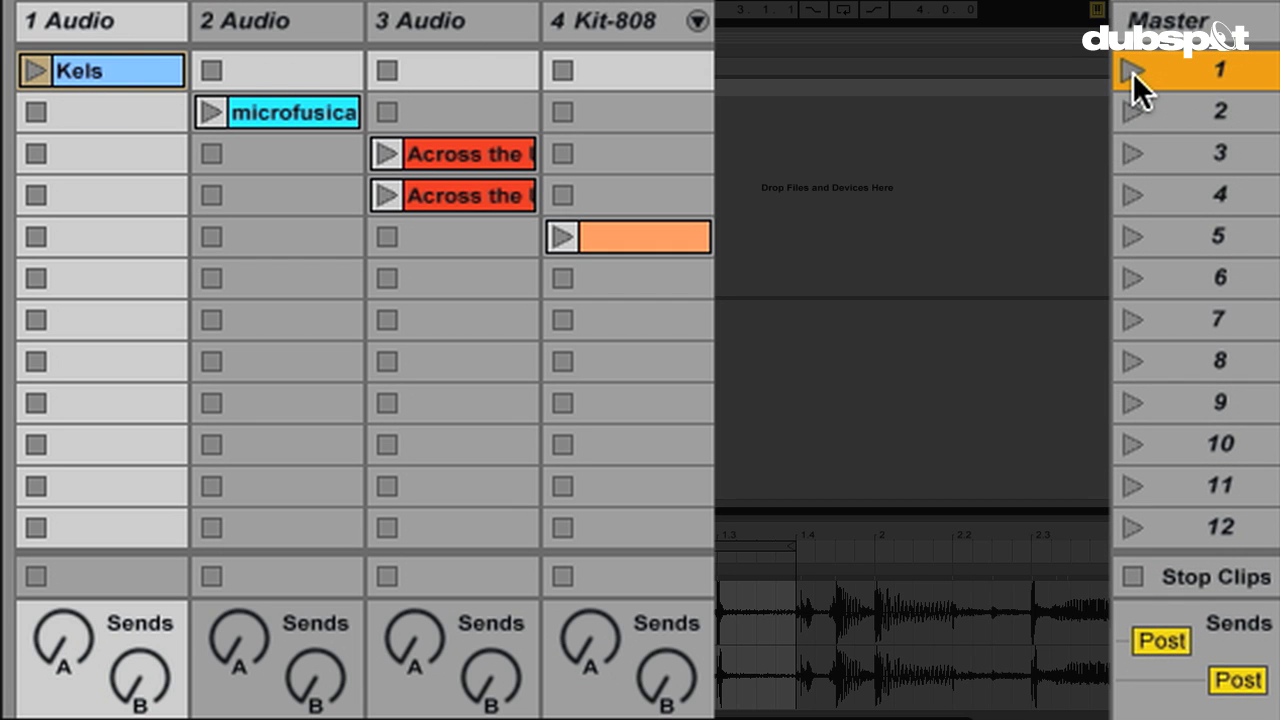
{"action": "left_click", "coordinate": [1119, 72]}
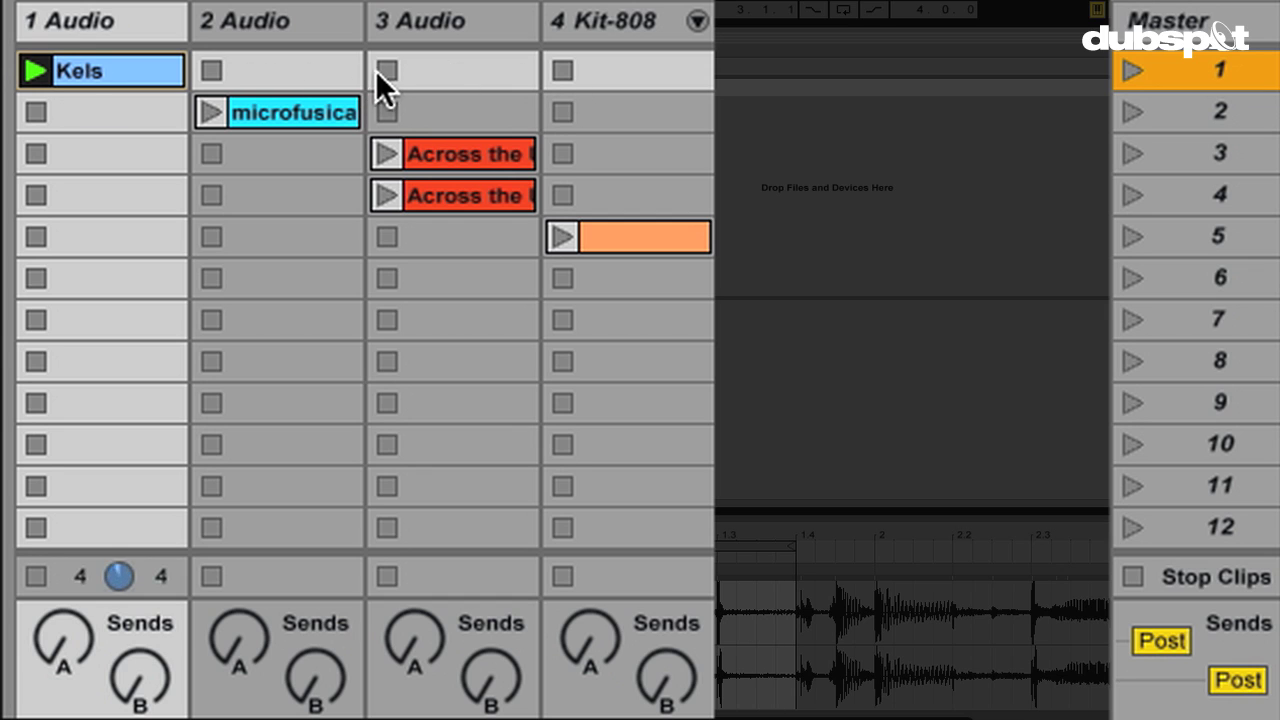
{"action": "left_click", "coordinate": [1172, 109]}
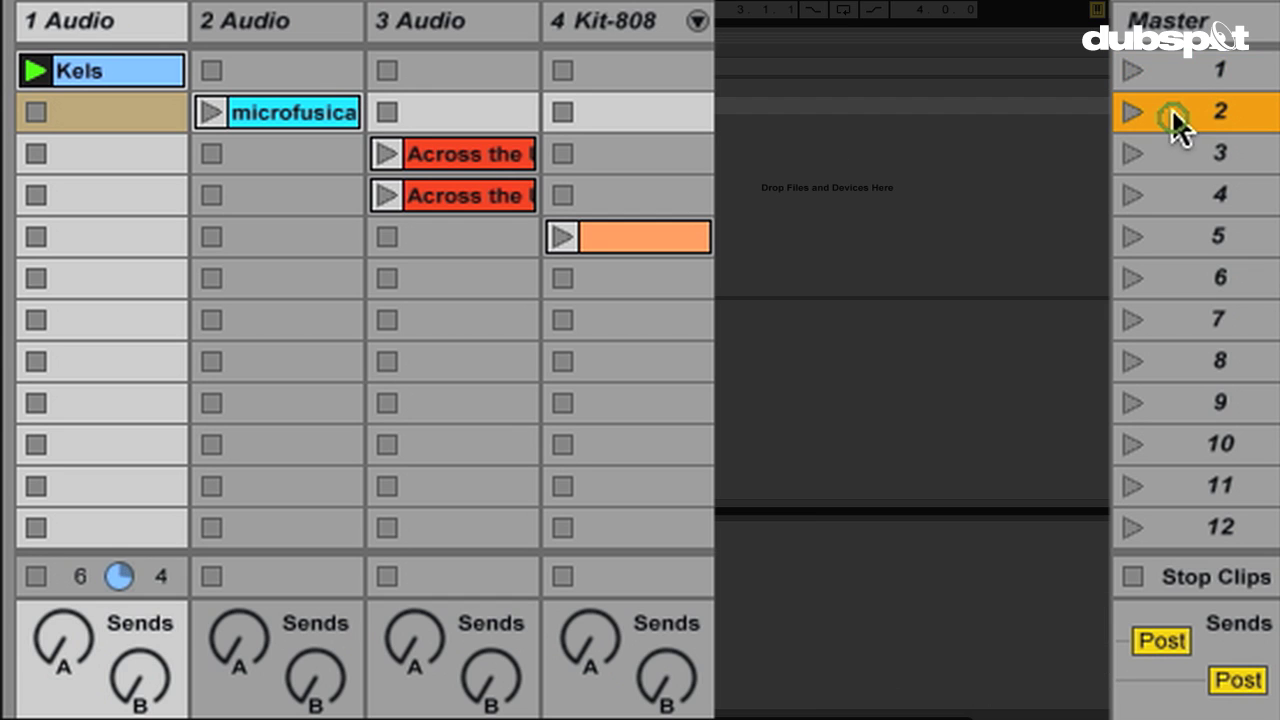
{"action": "left_click", "coordinate": [1130, 112]}
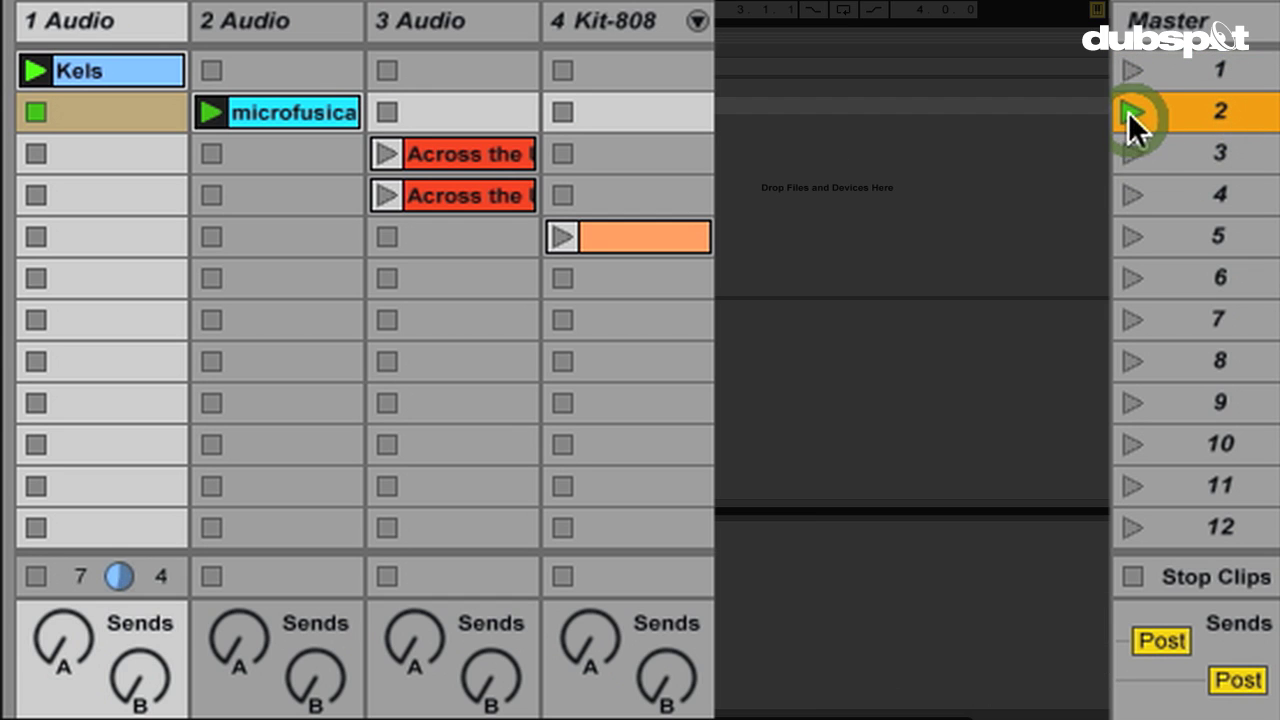
{"action": "left_click", "coordinate": [306, 110]}
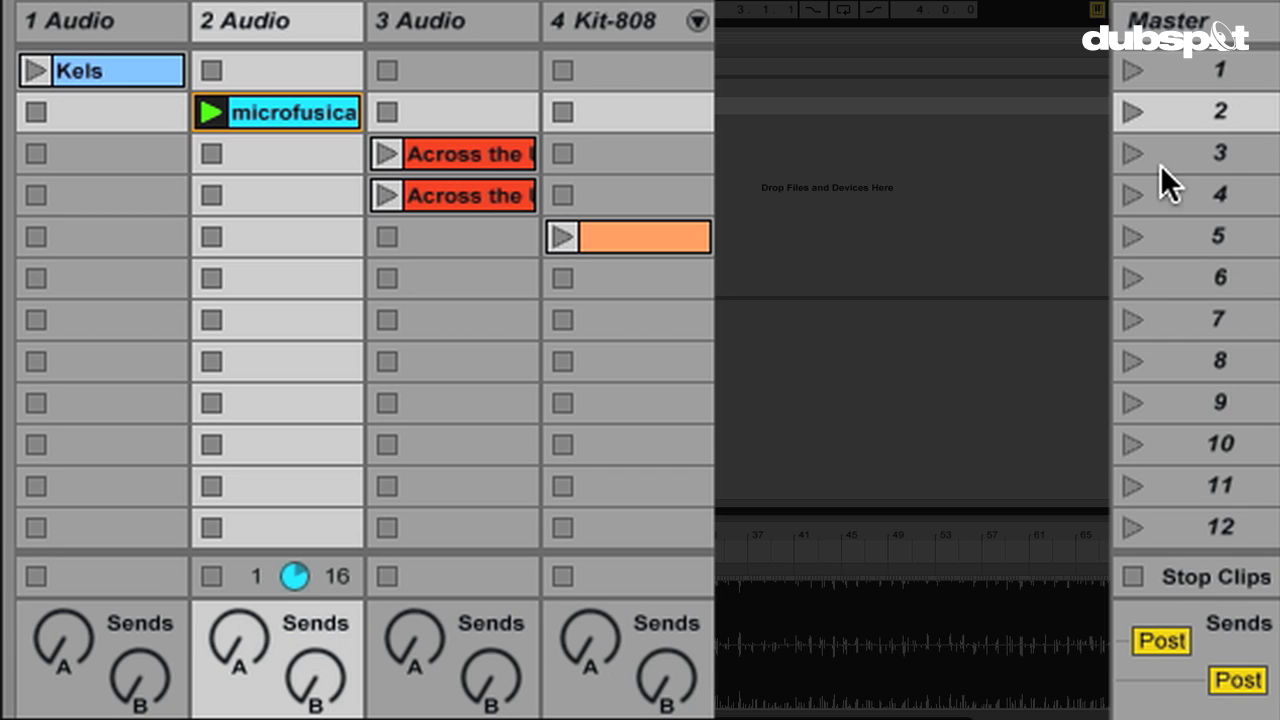
{"action": "left_click", "coordinate": [1128, 158]}
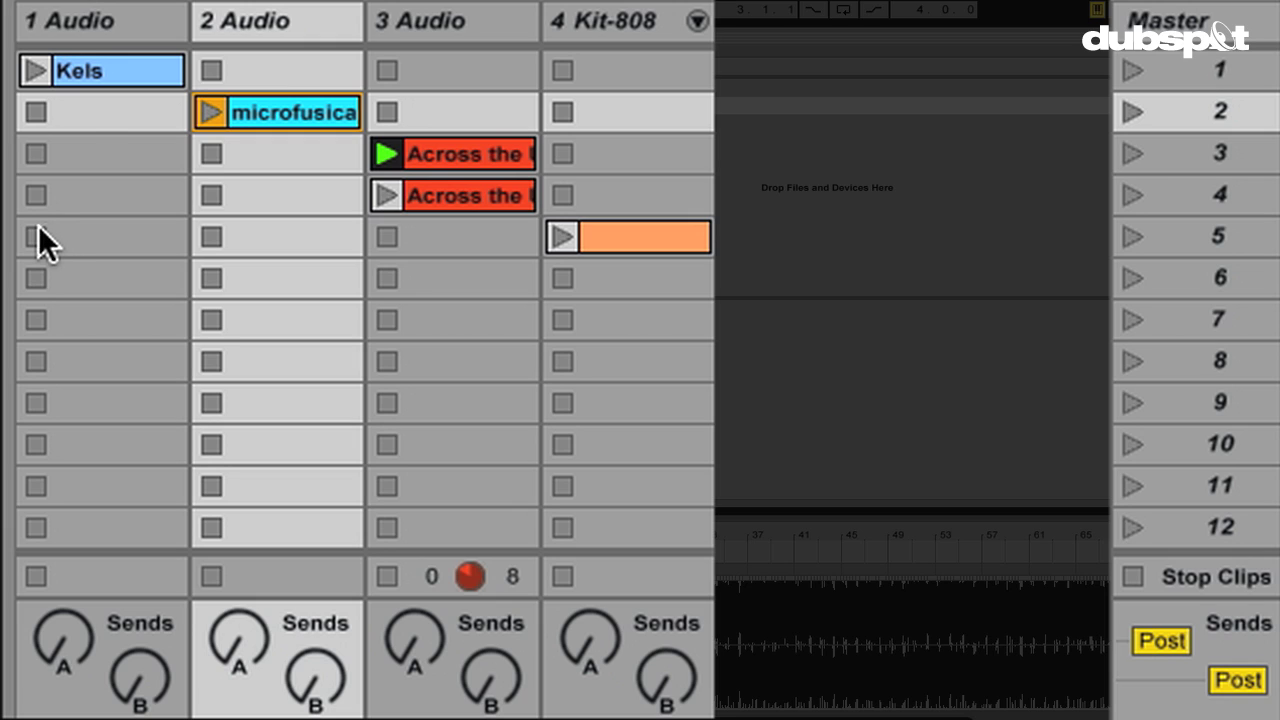
Remove the stop buttons from track 1's empty slots in rows 2–8.
{"action": "left_click", "coordinate": [100, 108]}
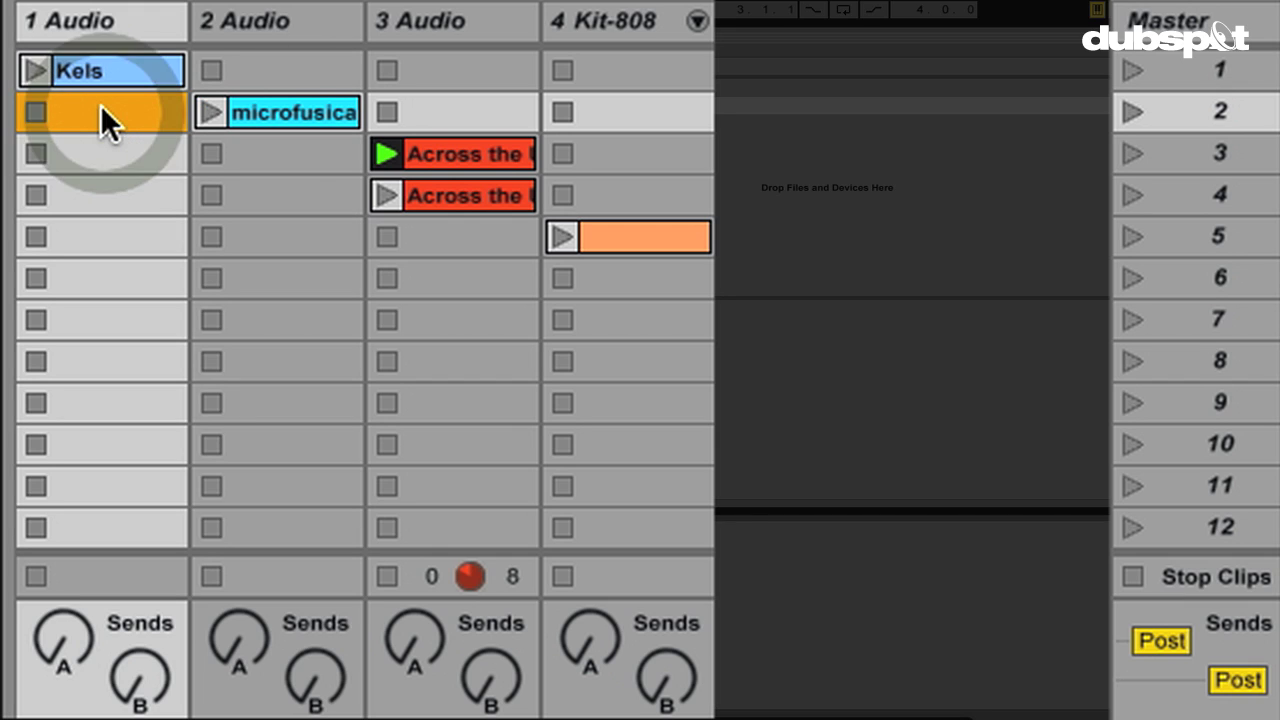
{"action": "left_click", "coordinate": [82, 359], "text": "shift"}
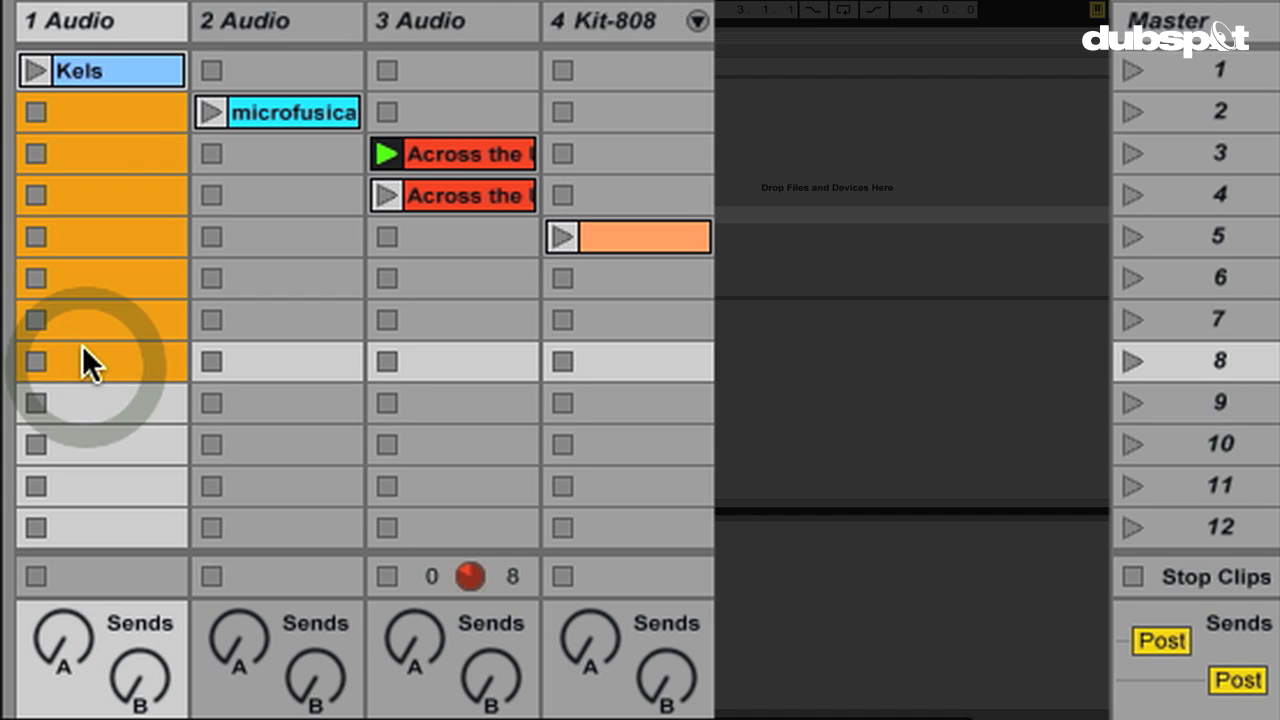
{"action": "right_click", "coordinate": [63, 271]}
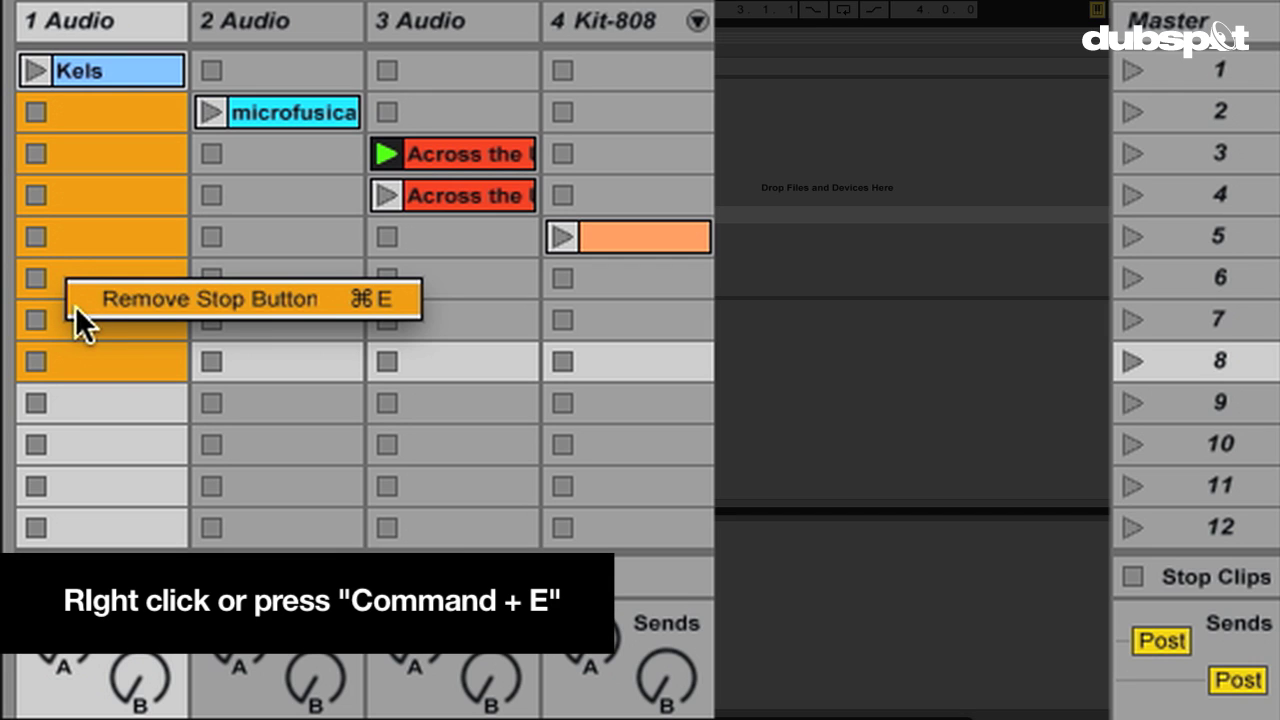
{"action": "left_click", "coordinate": [170, 296]}
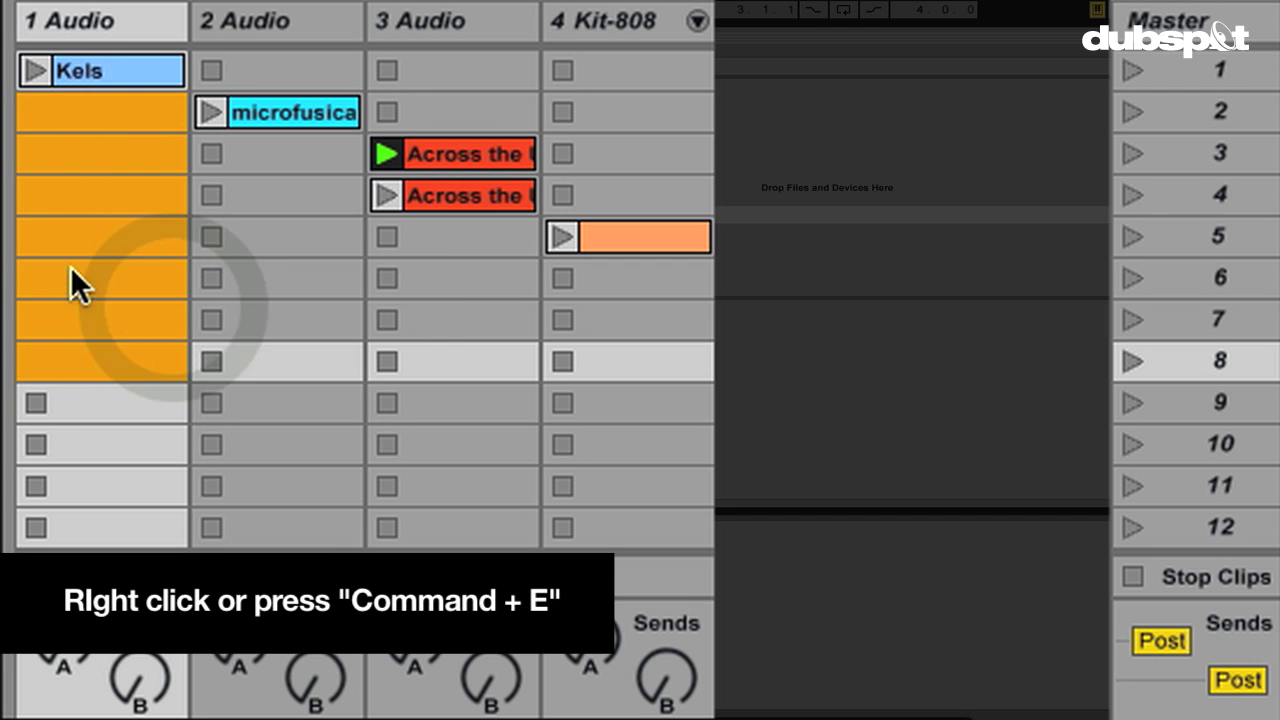
{"action": "left_click", "coordinate": [98, 121]}
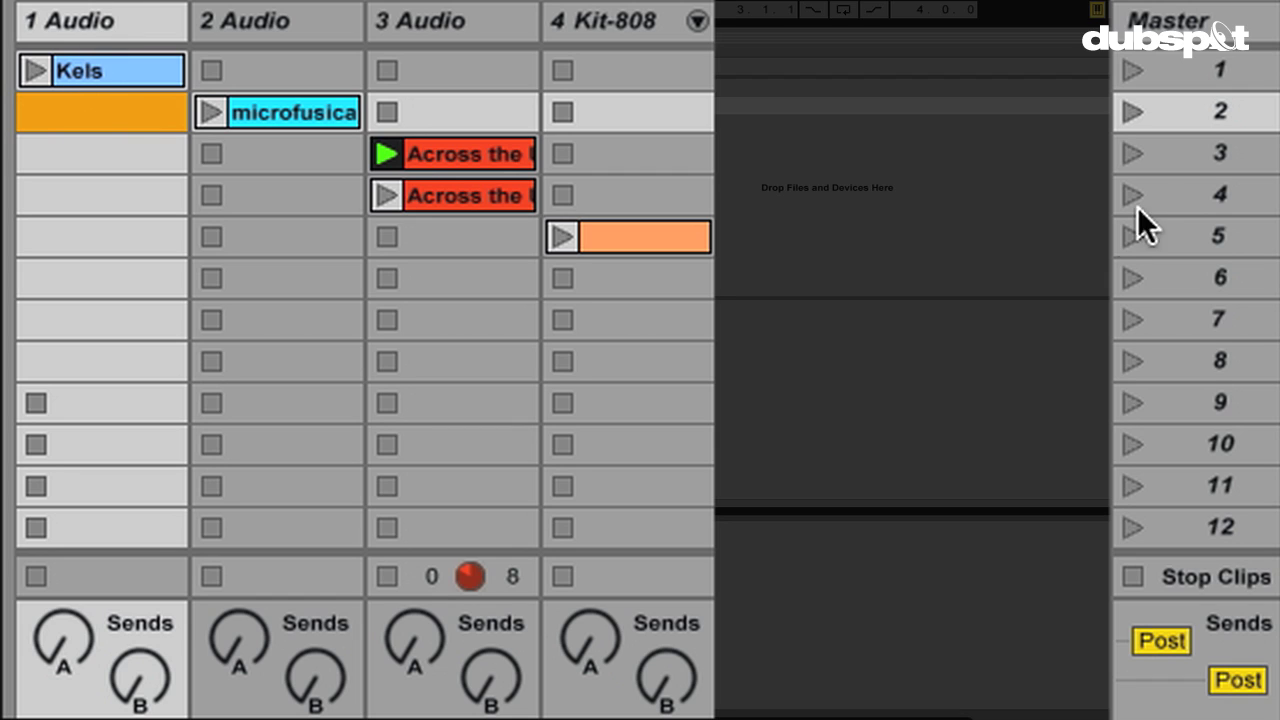
Launch scenes 1, 2 and 3 to confirm Kels keeps playing throughout.
{"action": "left_click", "coordinate": [1130, 70]}
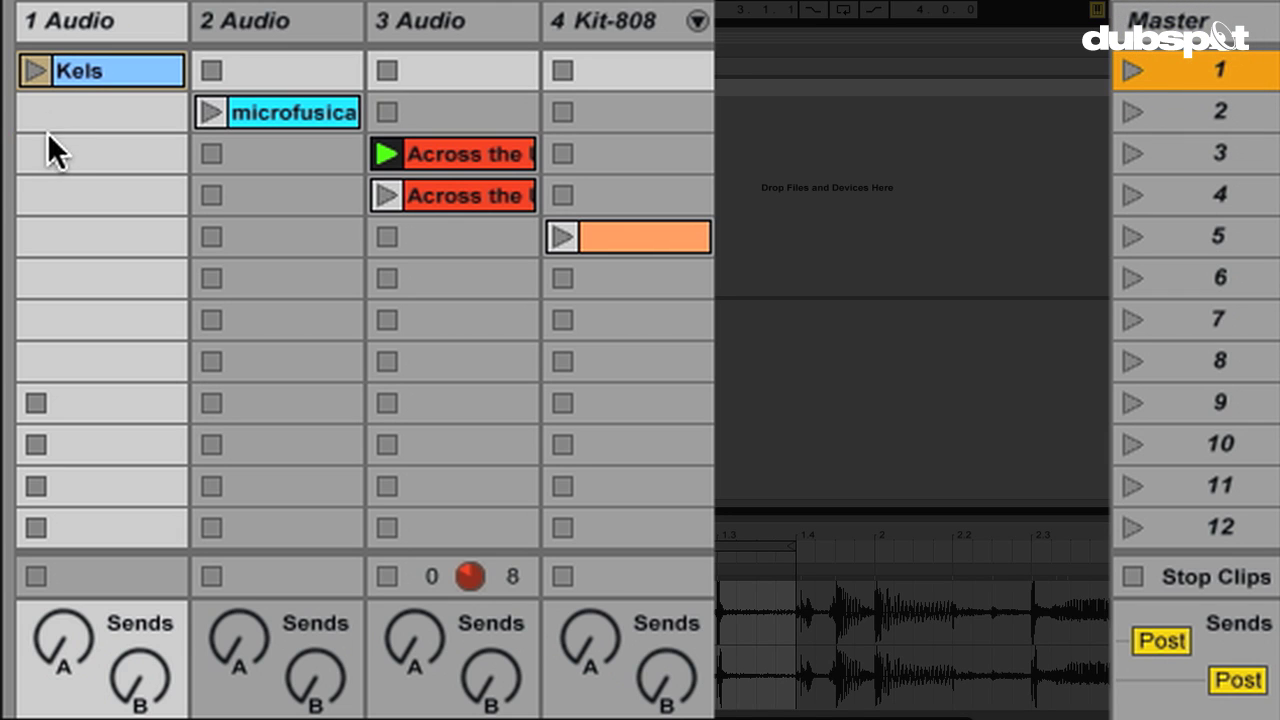
{"action": "left_click", "coordinate": [1135, 70]}
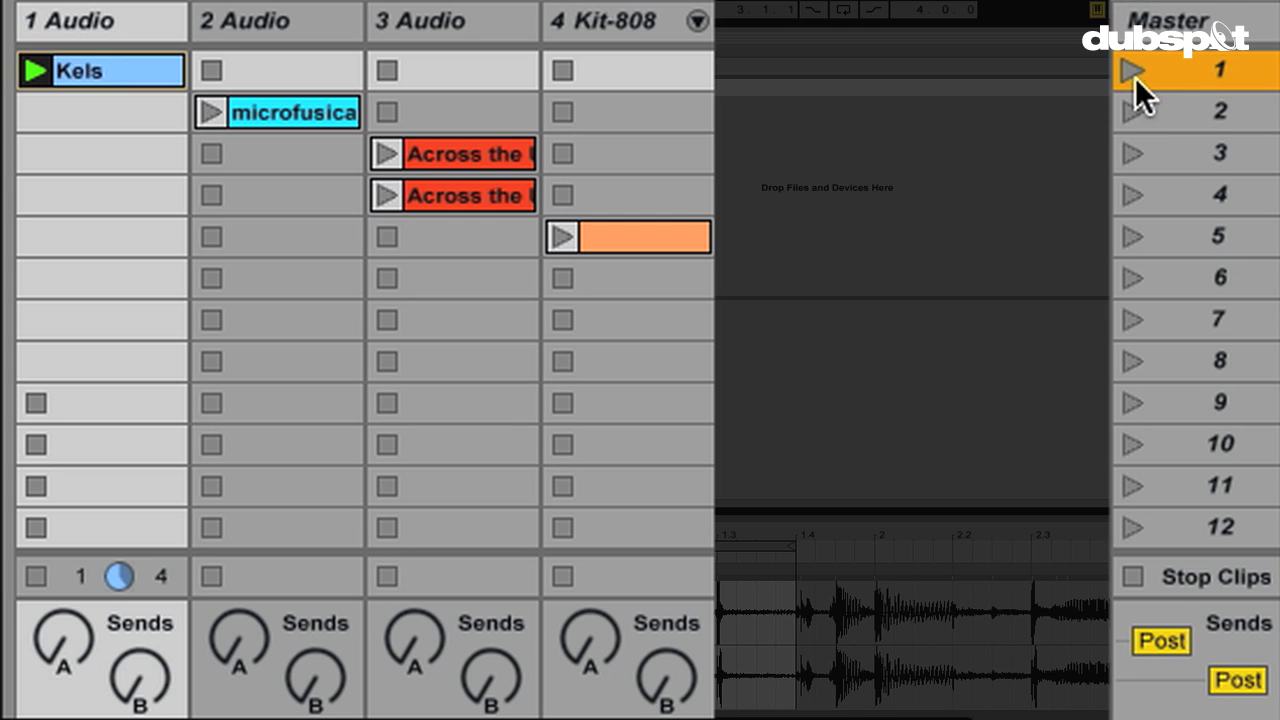
{"action": "left_click", "coordinate": [1160, 109]}
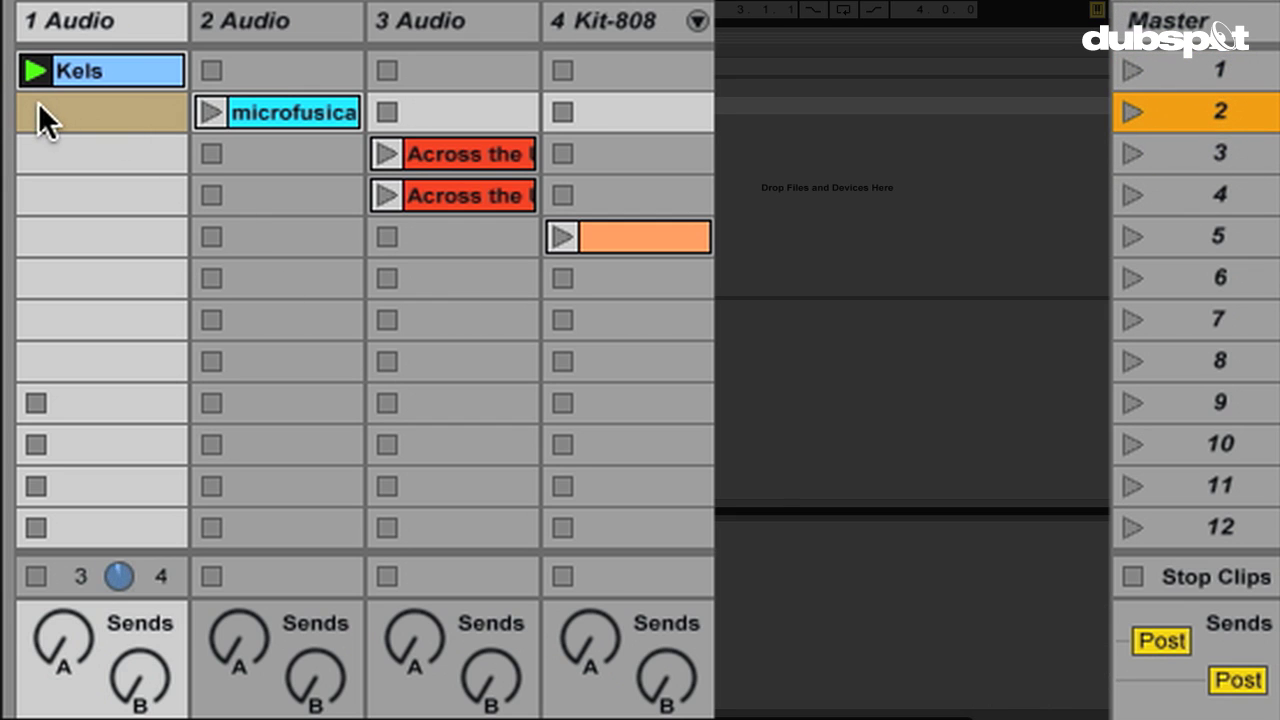
{"action": "left_click", "coordinate": [1133, 112]}
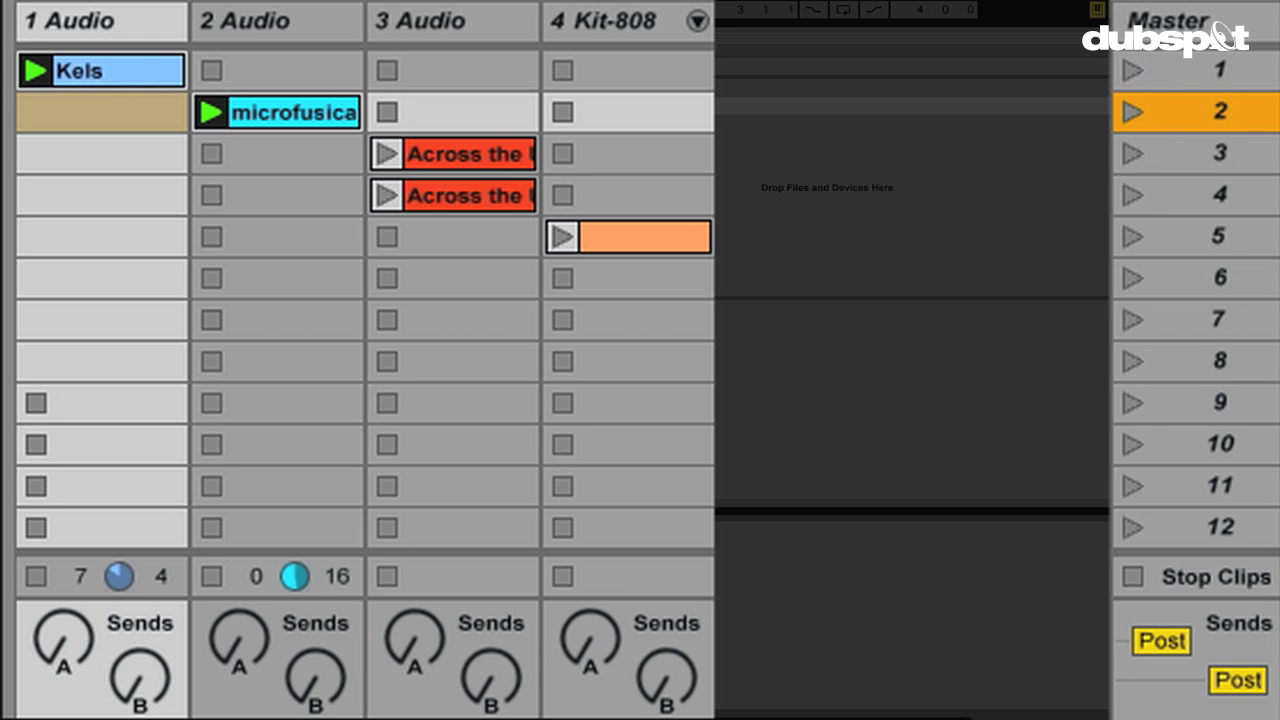
{"action": "left_click", "coordinate": [1134, 153]}
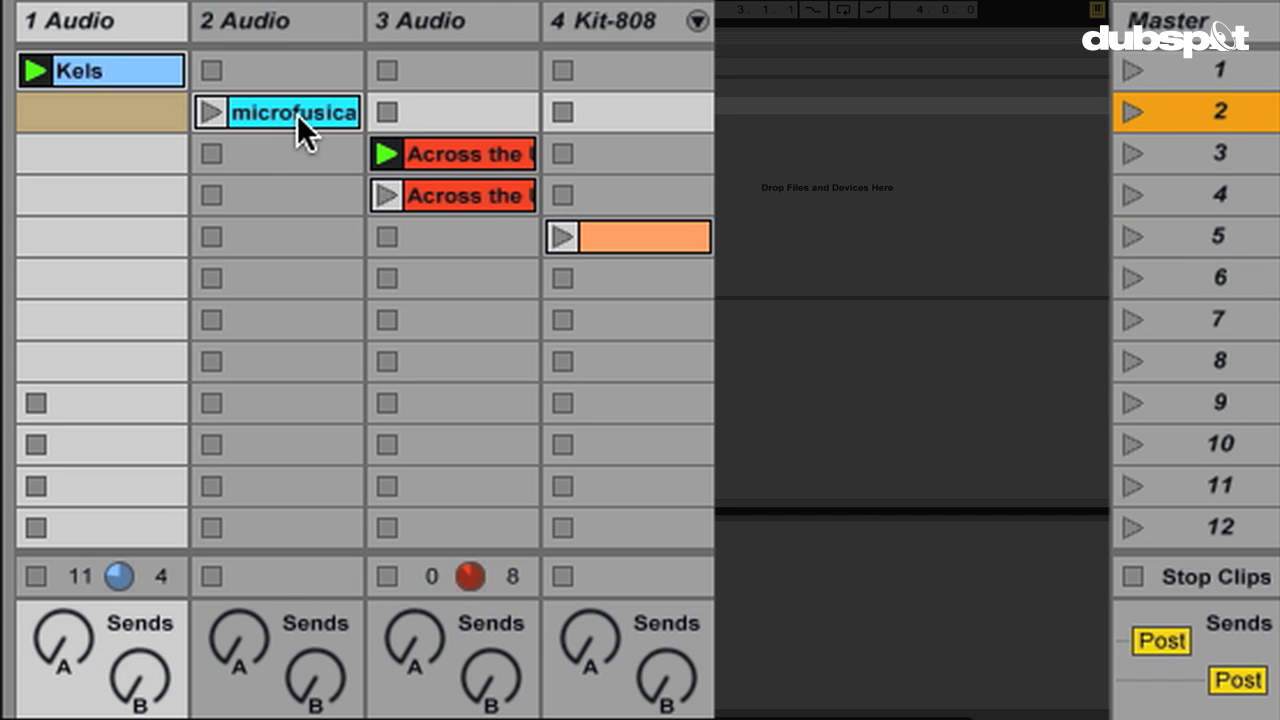
Remove stop buttons from track 2's rows 3–8 and the empty slots across row 1.
{"action": "left_click", "coordinate": [234, 156]}
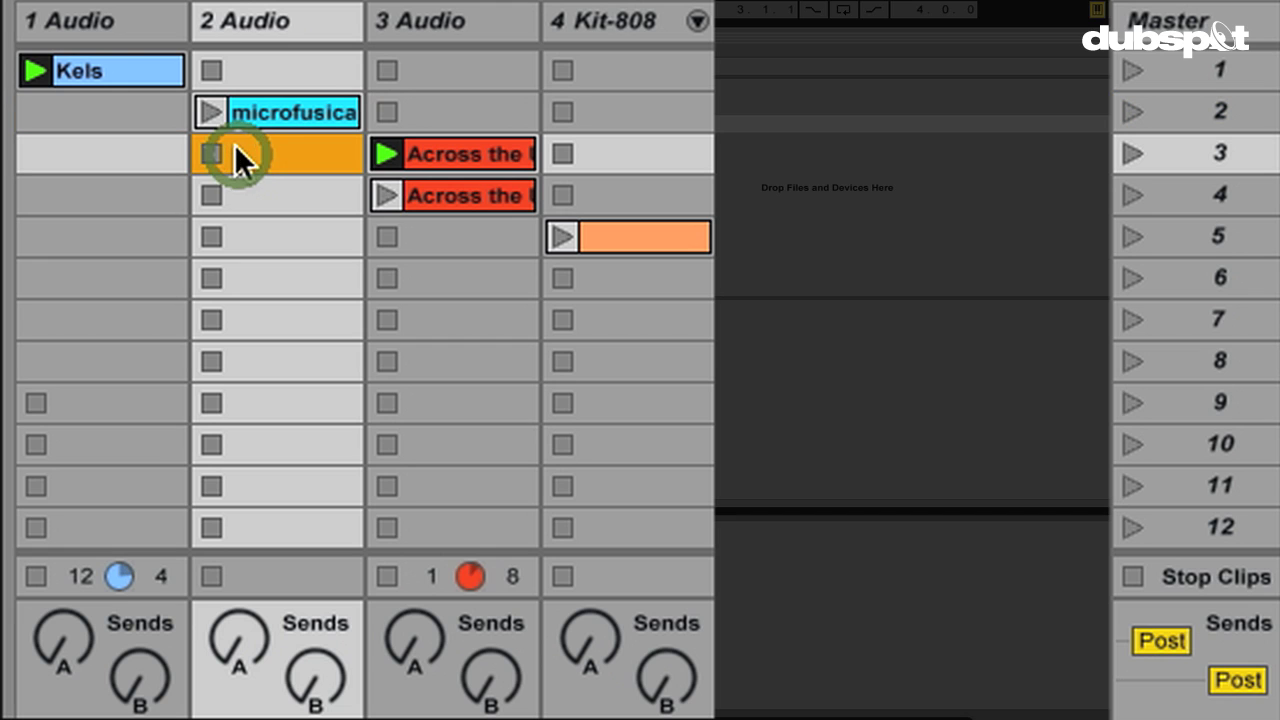
{"action": "left_click", "coordinate": [262, 360], "text": "shift"}
{"action": "right_click", "coordinate": [262, 348]}
{"action": "left_click", "coordinate": [290, 345]}
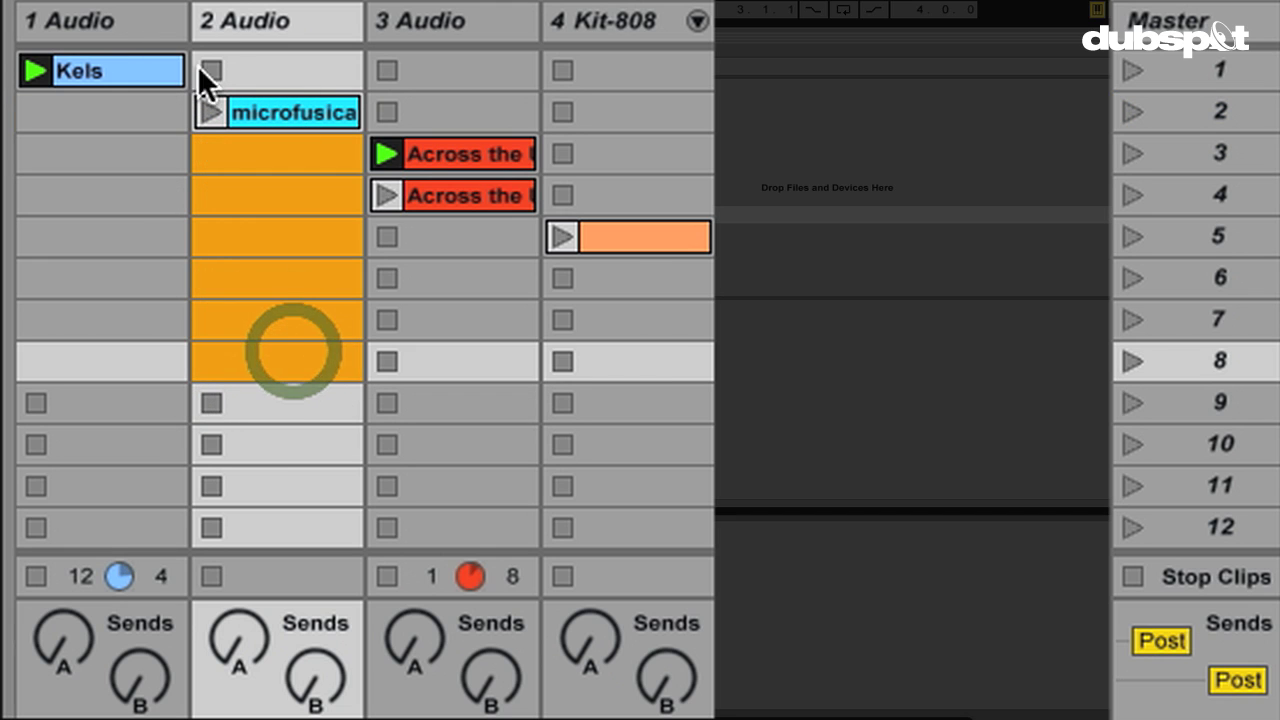
{"action": "left_click", "coordinate": [250, 72]}
{"action": "left_click", "coordinate": [610, 72], "text": "shift"}
{"action": "right_click", "coordinate": [609, 68]}
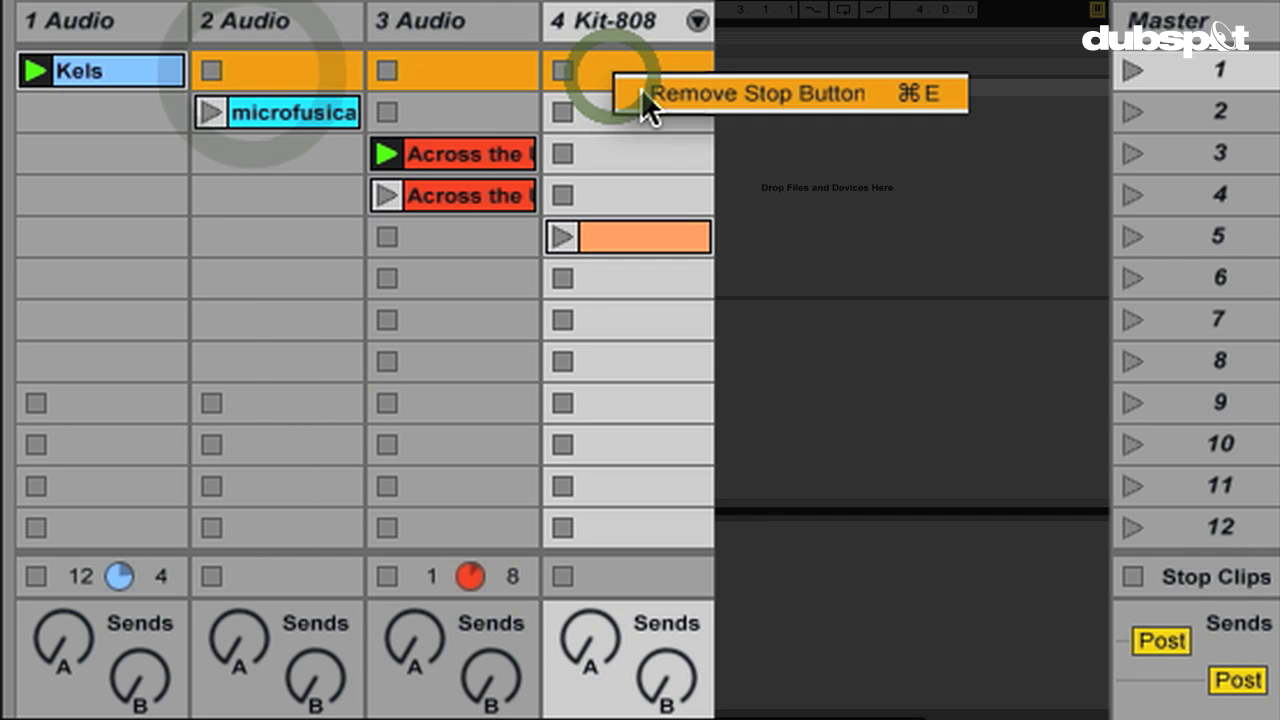
{"action": "left_click", "coordinate": [641, 90]}
Remove stop buttons from track 3 and Kit-808 rows 2–4, then track 3 rows 5–10.
{"action": "left_click", "coordinate": [507, 110]}
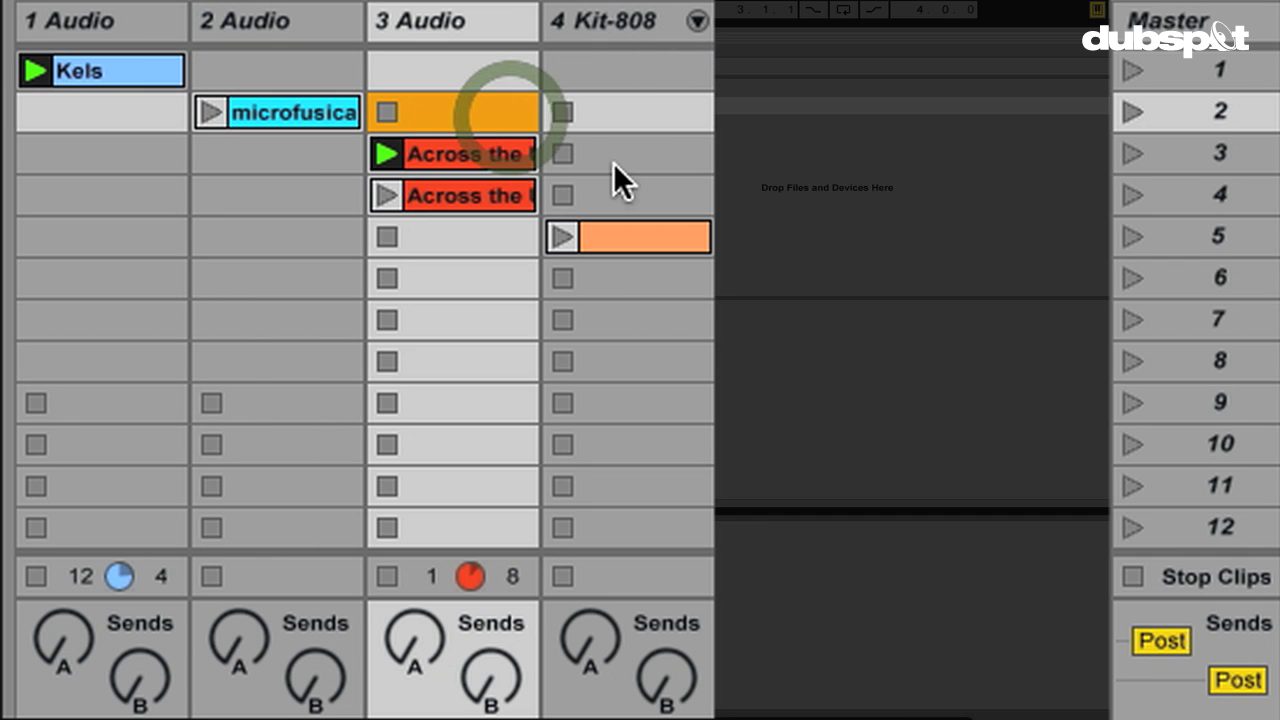
{"action": "left_click", "coordinate": [629, 114], "text": "shift"}
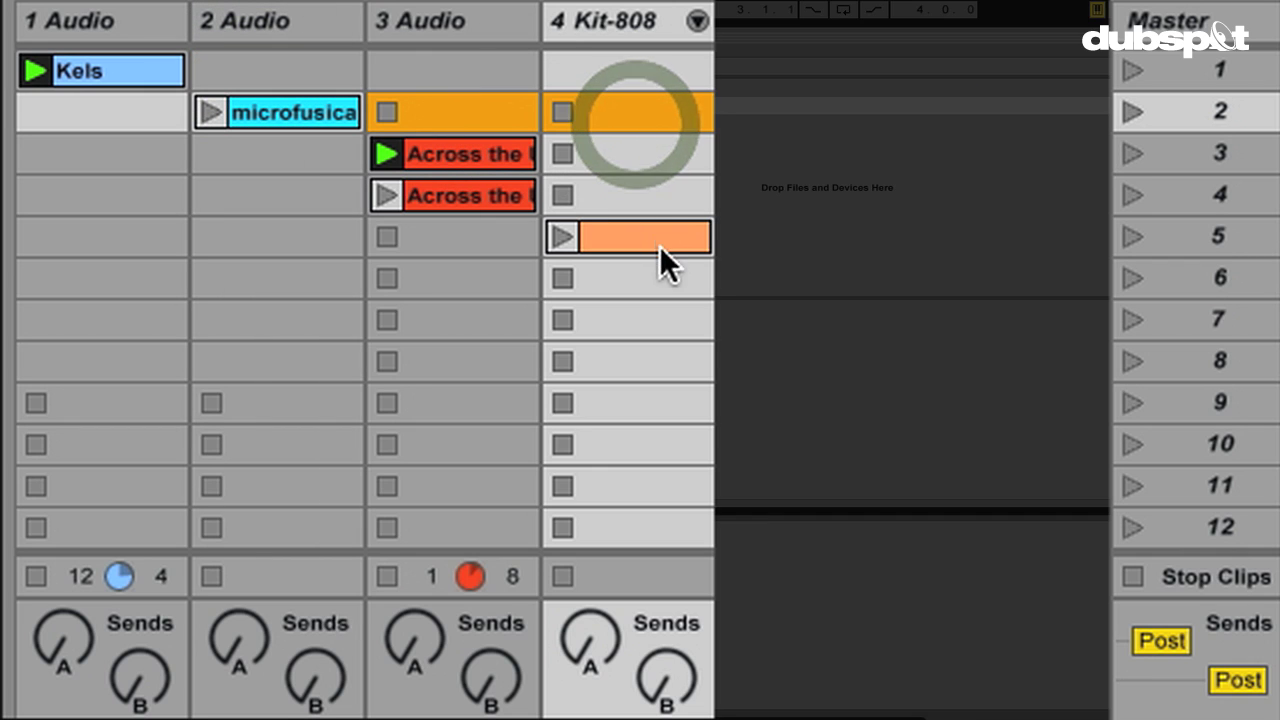
{"action": "left_click", "coordinate": [646, 163], "text": "shift"}
{"action": "right_click", "coordinate": [636, 190]}
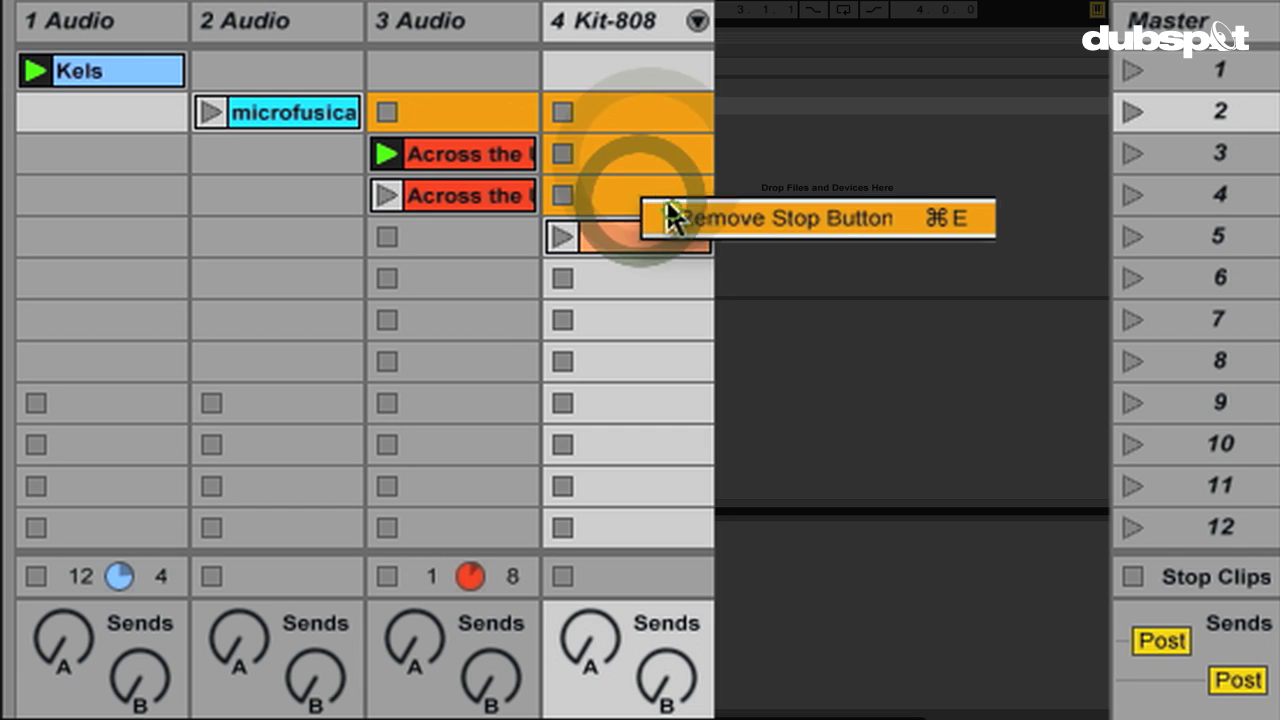
{"action": "left_click", "coordinate": [667, 207]}
{"action": "left_click", "coordinate": [458, 240]}
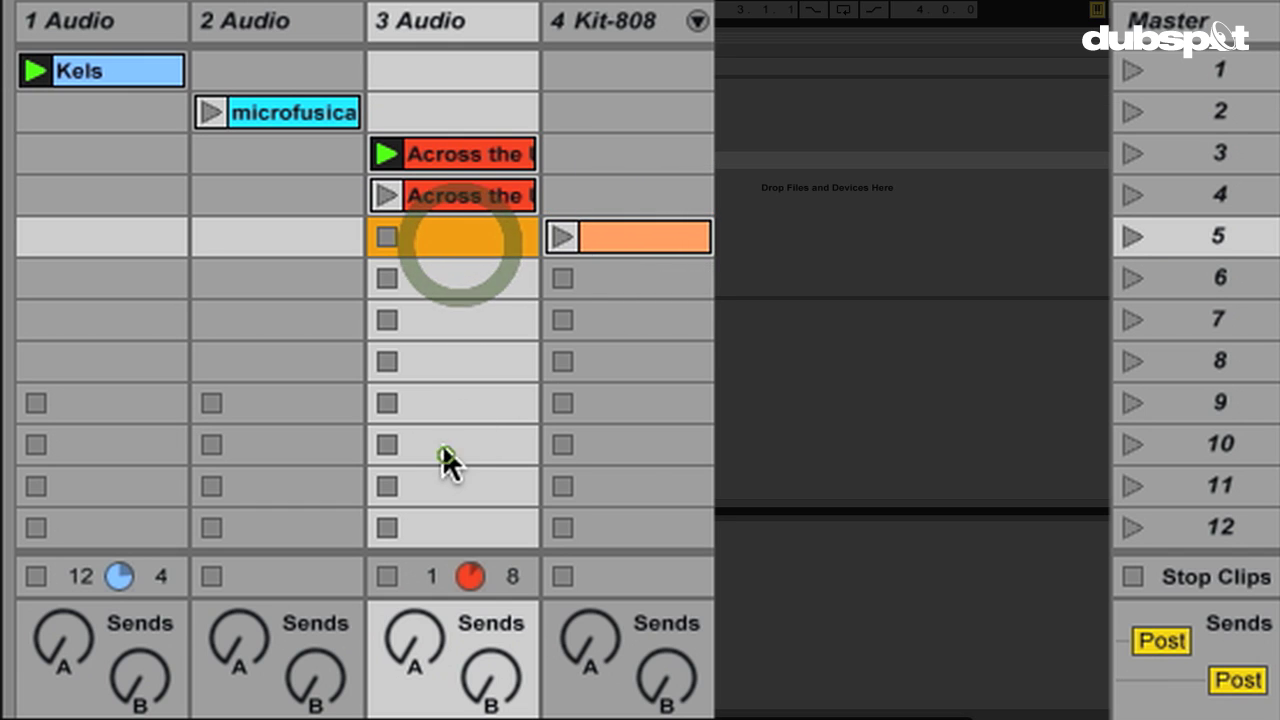
{"action": "left_click", "coordinate": [443, 446], "text": "shift"}
{"action": "right_click", "coordinate": [438, 372]}
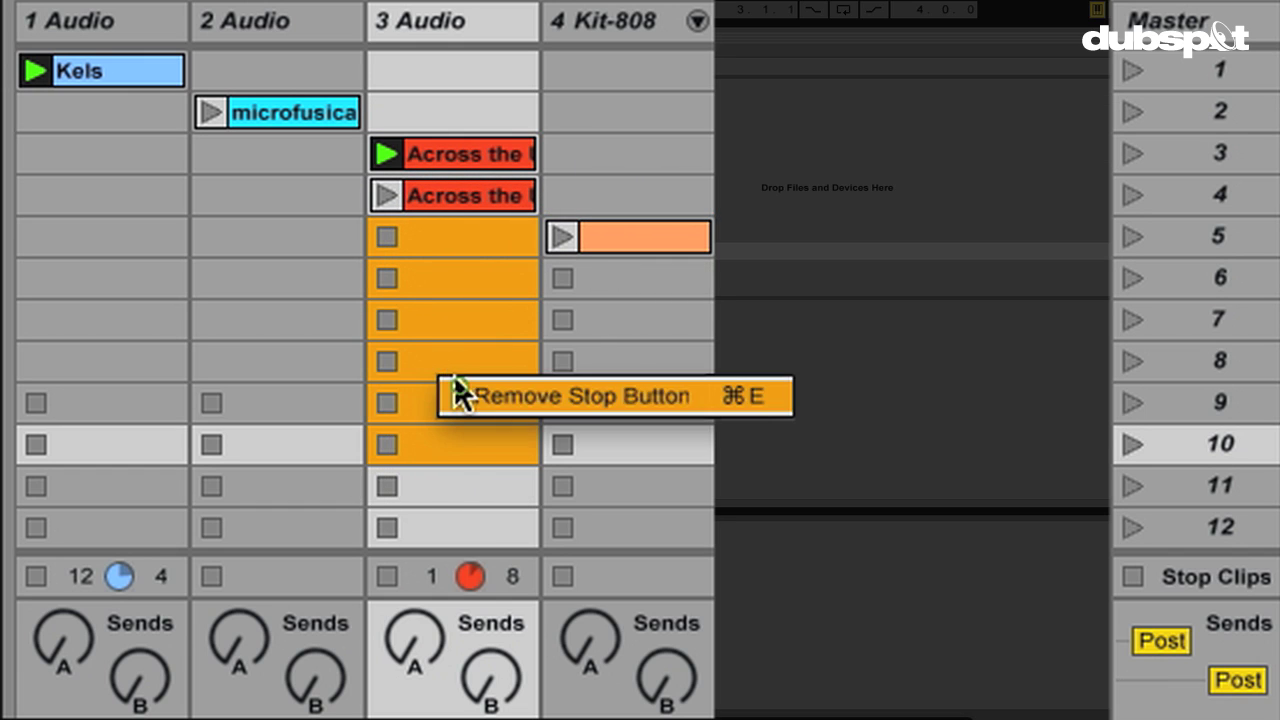
{"action": "left_click", "coordinate": [457, 386]}
Remove stop buttons from Kit-808's empty slots in rows 6–11.
{"action": "left_click", "coordinate": [636, 282]}
{"action": "left_click", "coordinate": [618, 478], "text": "shift"}
{"action": "right_click", "coordinate": [621, 476]}
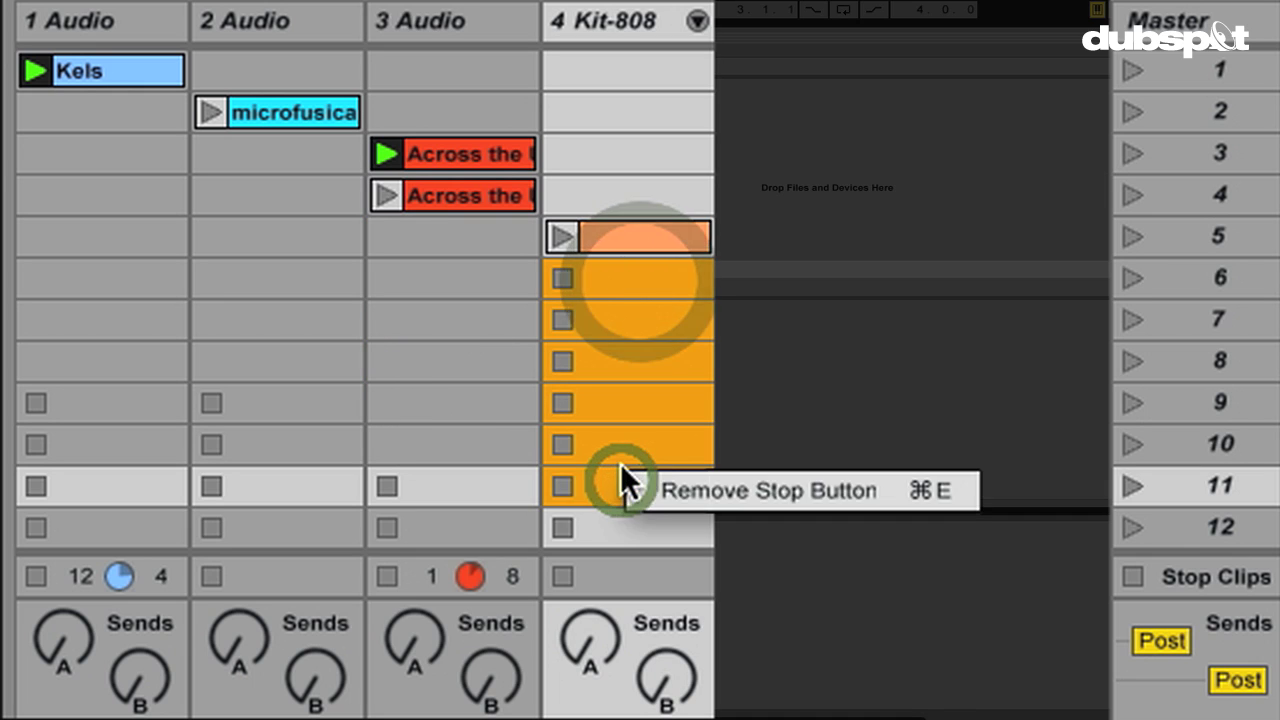
{"action": "left_click", "coordinate": [640, 486]}
{"action": "left_click", "coordinate": [604, 400]}
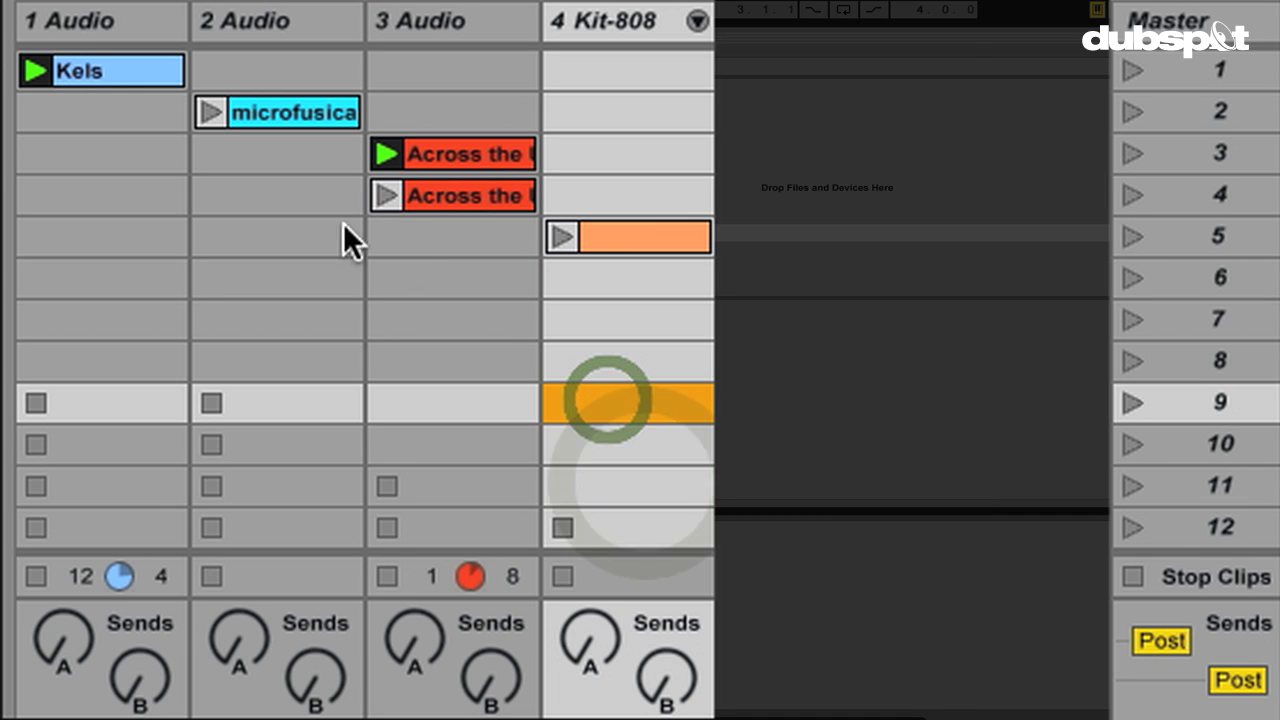
Stop all playing clips and select scene 4.
{"action": "left_click", "coordinate": [1192, 72]}
{"action": "left_click", "coordinate": [1131, 577]}
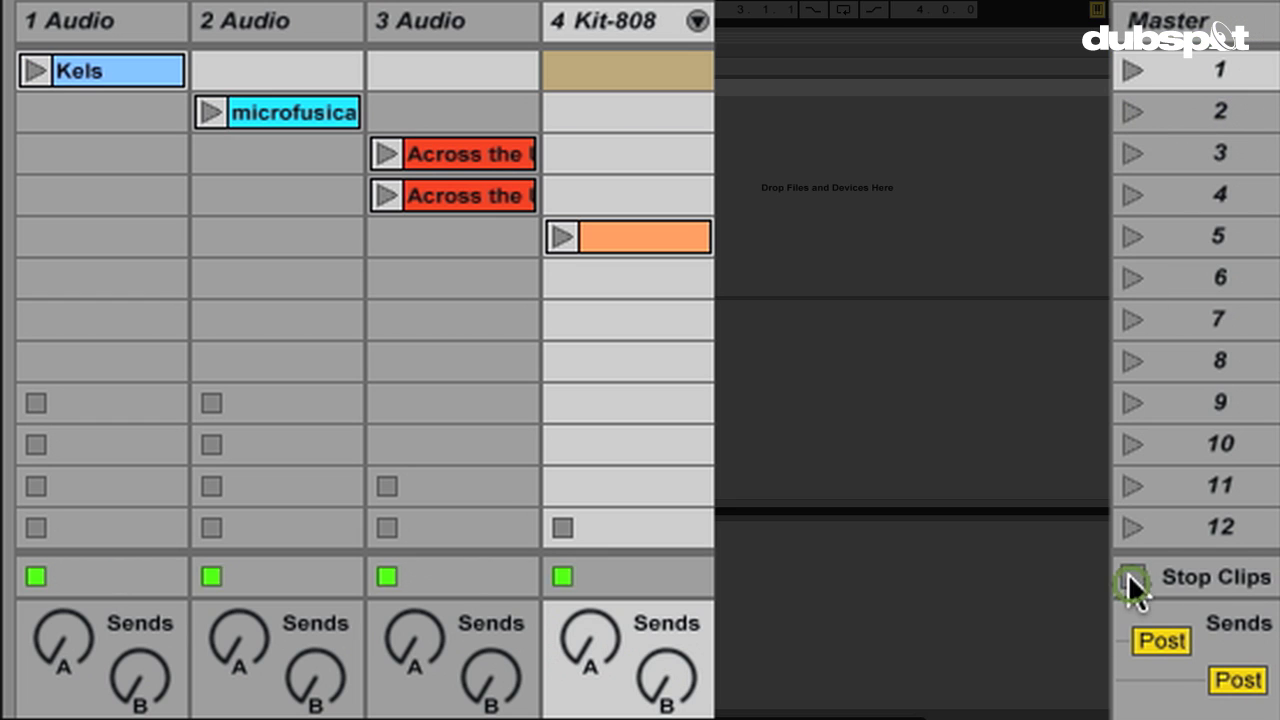
{"action": "left_click", "coordinate": [1190, 75]}
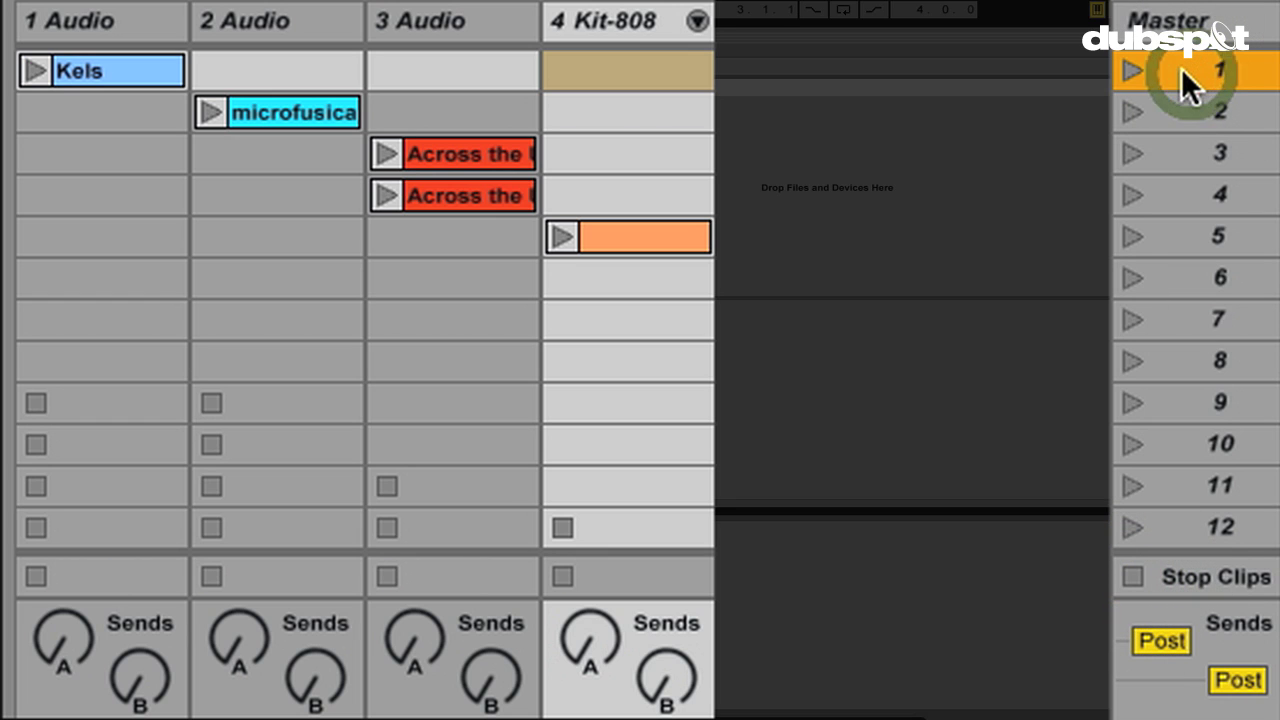
{"action": "left_click", "coordinate": [1192, 198]}
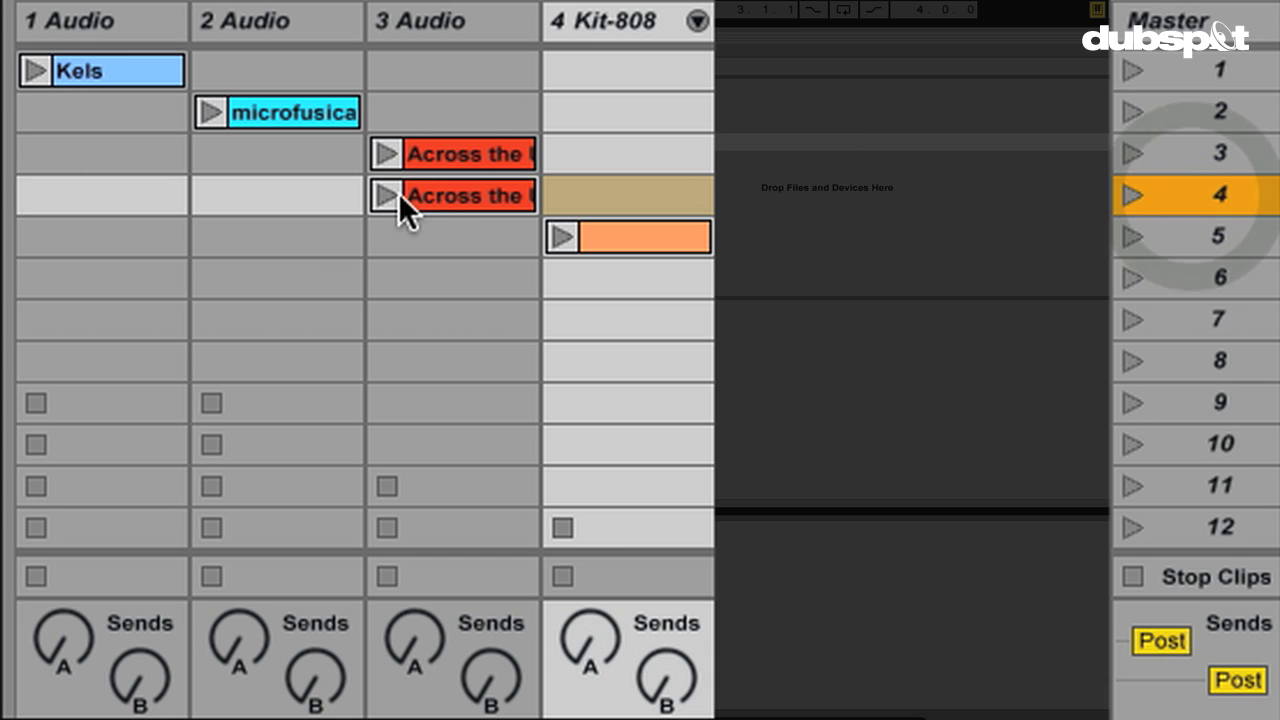
Play track 3's two 'Across the' clips in turn, then stop all clips.
{"action": "left_click", "coordinate": [435, 150]}
{"action": "left_click", "coordinate": [440, 197]}
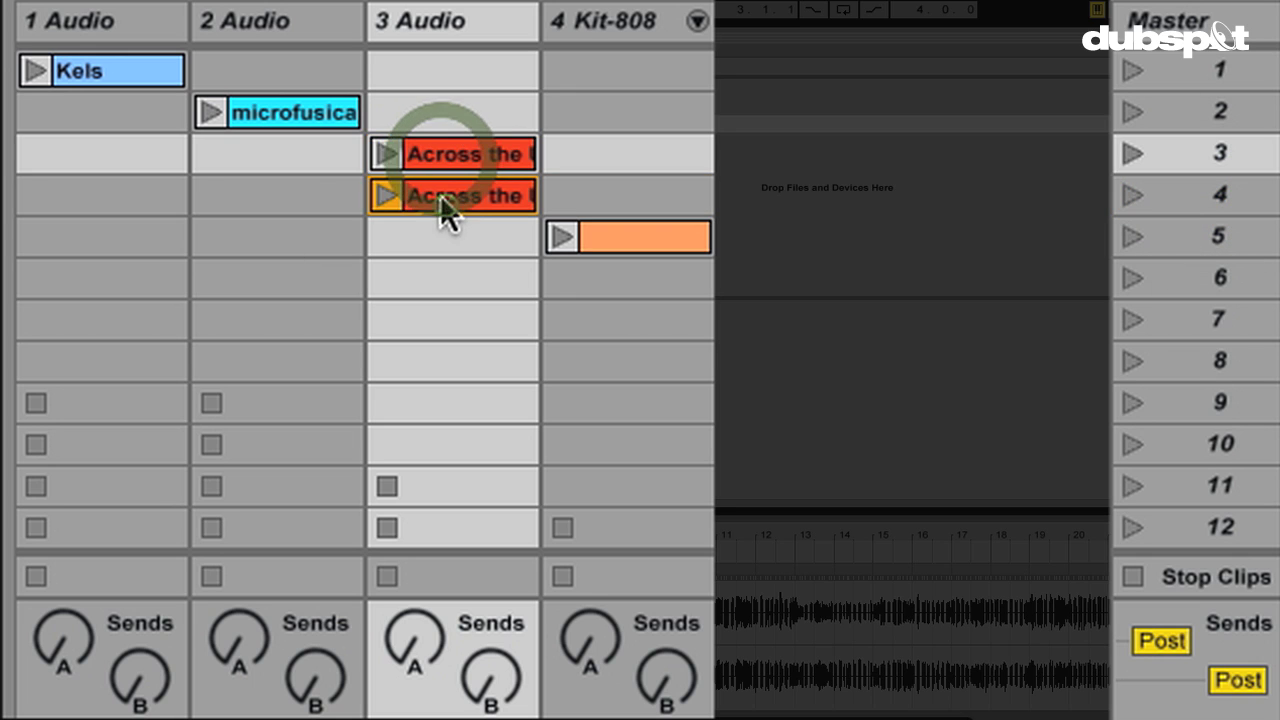
{"action": "left_click", "coordinate": [385, 154]}
{"action": "left_click", "coordinate": [386, 196]}
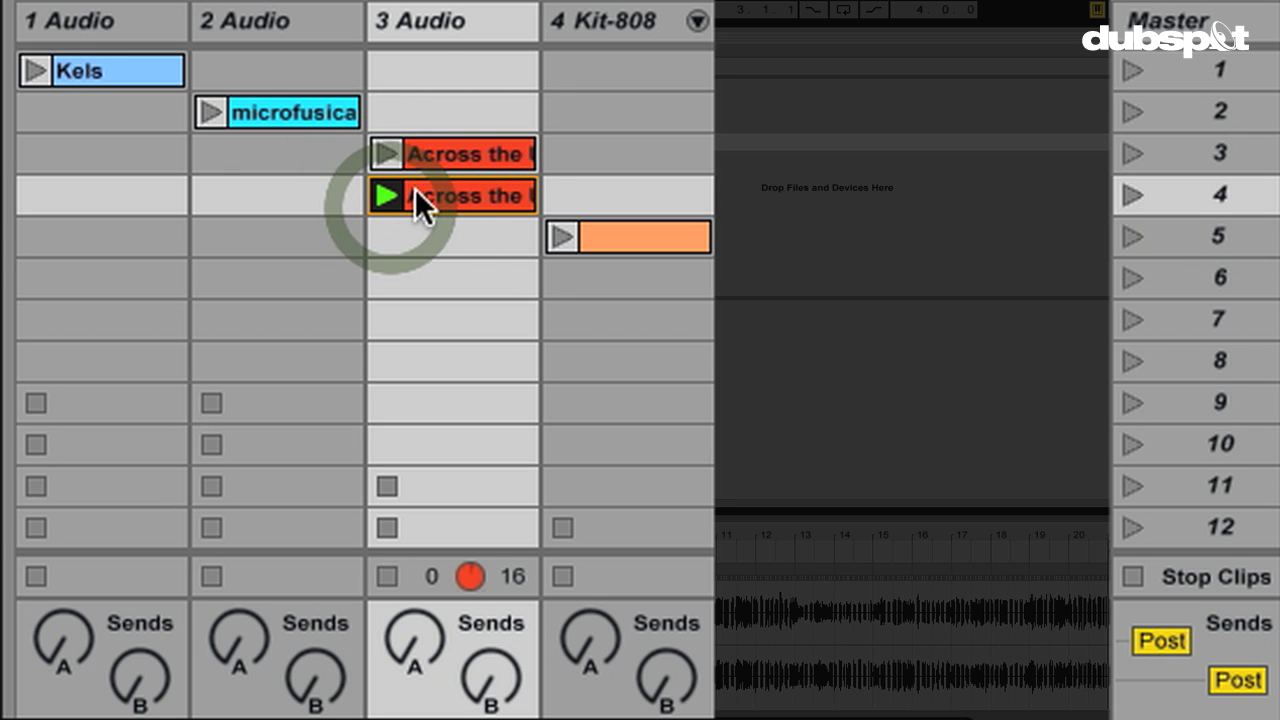
{"action": "left_click", "coordinate": [394, 149]}
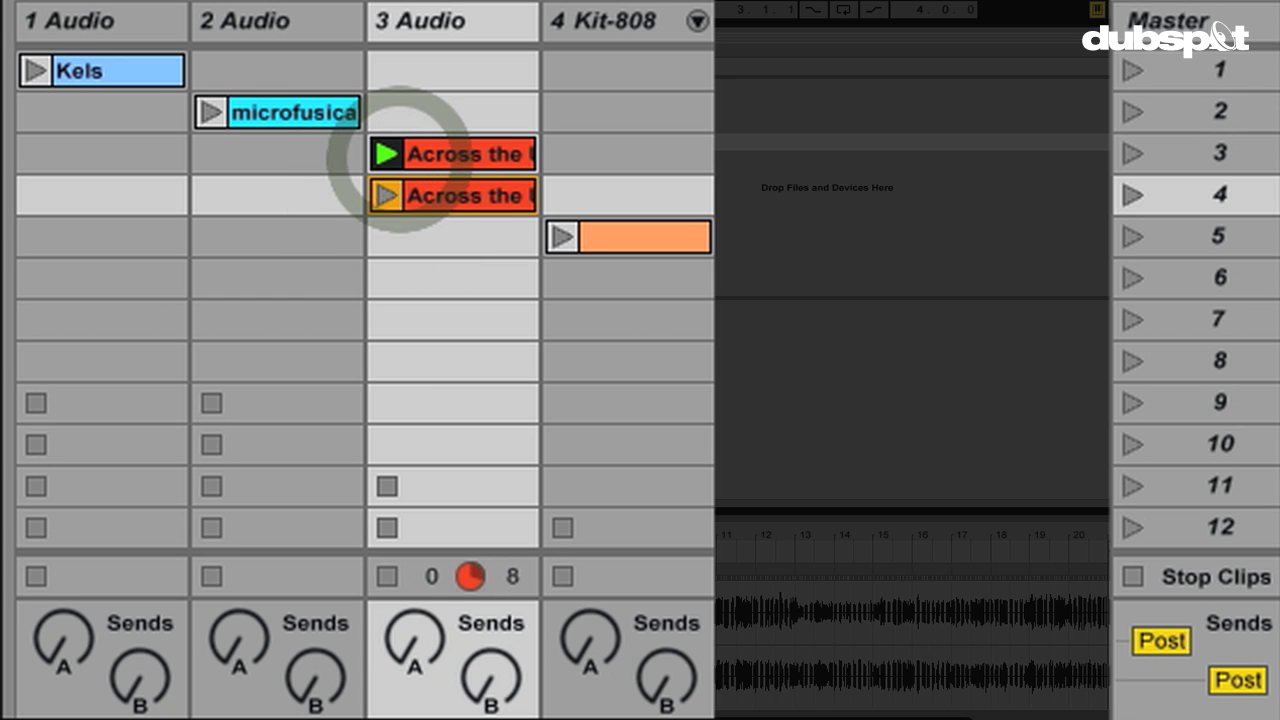
{"action": "left_click", "coordinate": [1135, 576]}
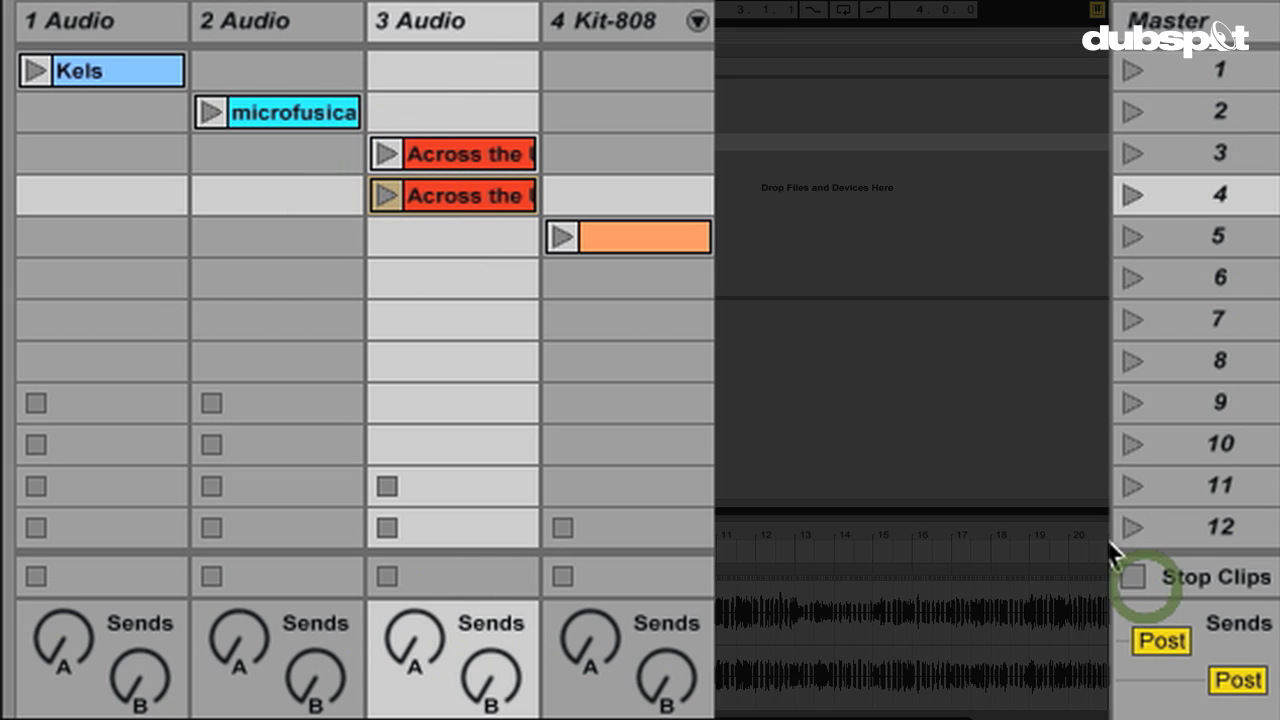
Launch scenes 1, 2, 5 and 3 to start Kels, microfusica, Kit-808 and track 3's clip.
{"action": "left_click", "coordinate": [1162, 72]}
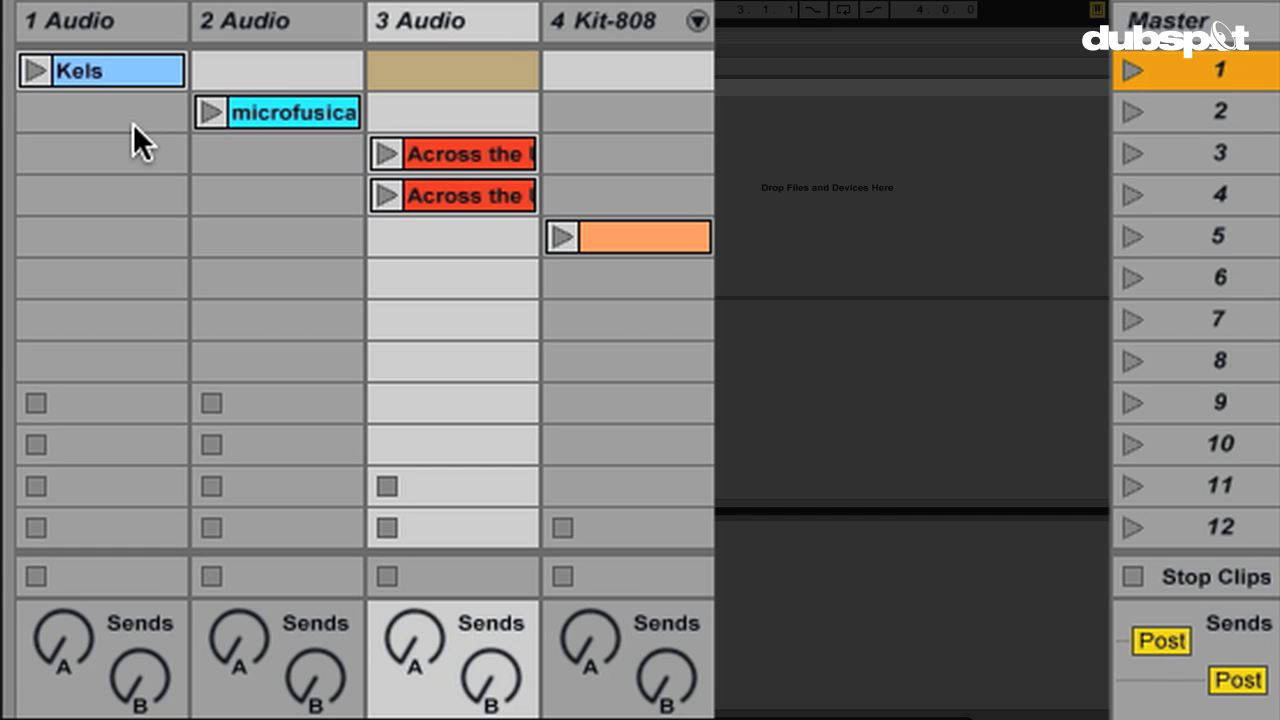
{"action": "left_click", "coordinate": [1130, 68]}
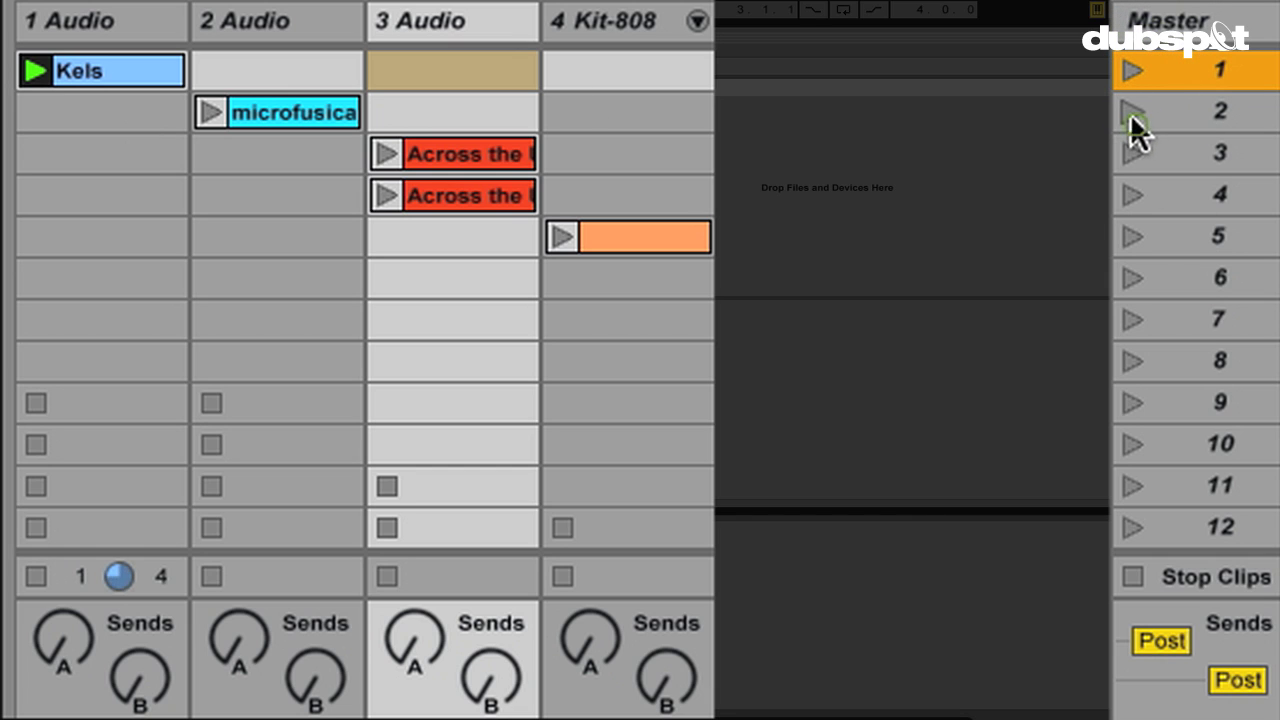
{"action": "left_click", "coordinate": [1130, 115]}
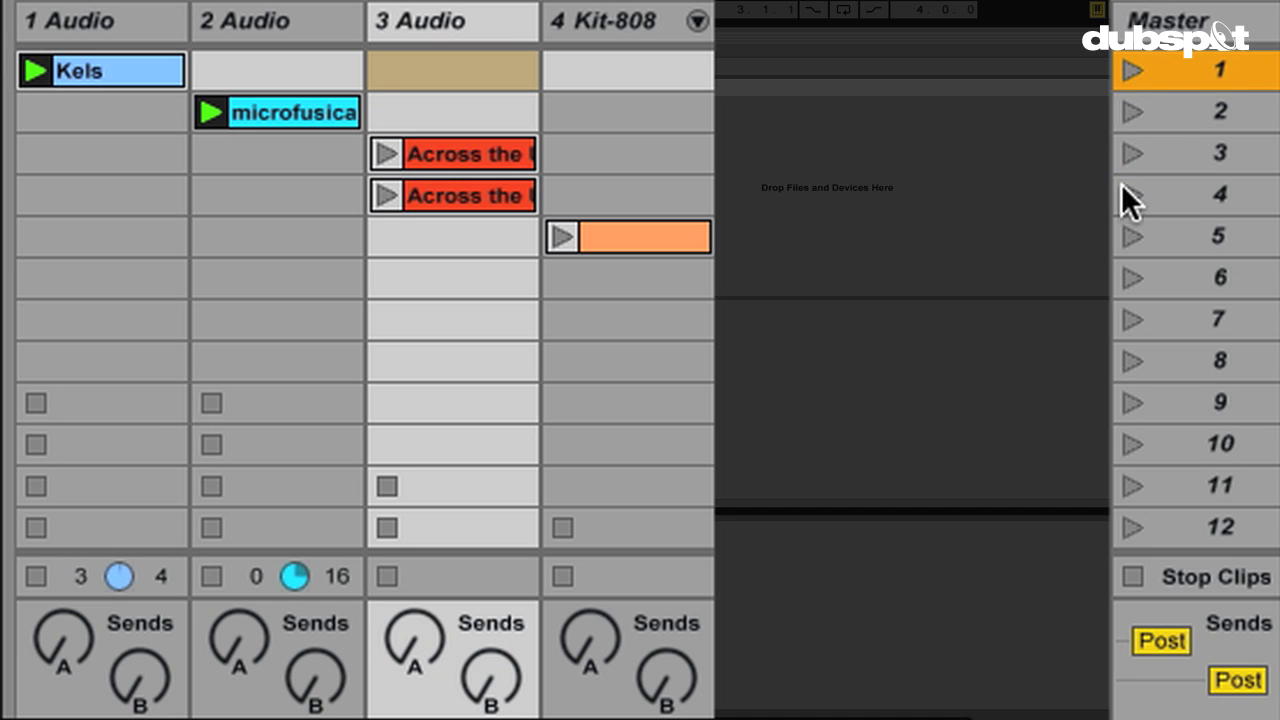
{"action": "left_click", "coordinate": [1138, 237]}
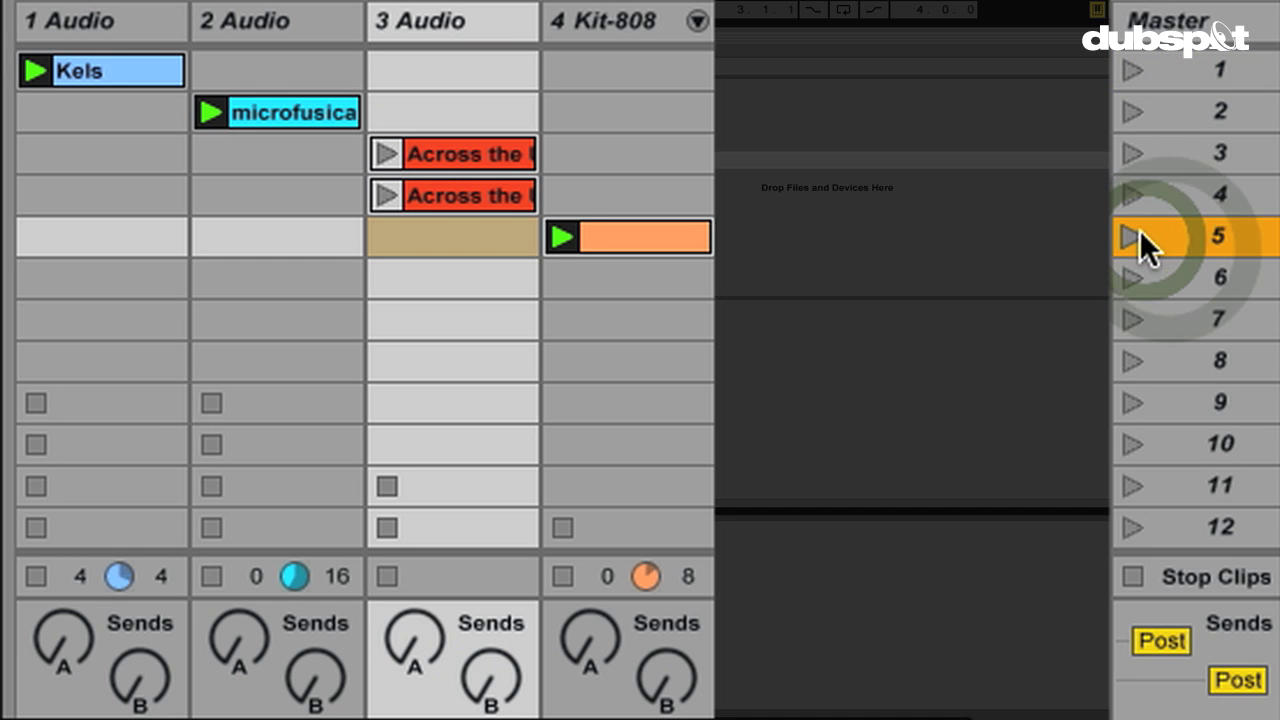
{"action": "left_click", "coordinate": [1170, 150]}
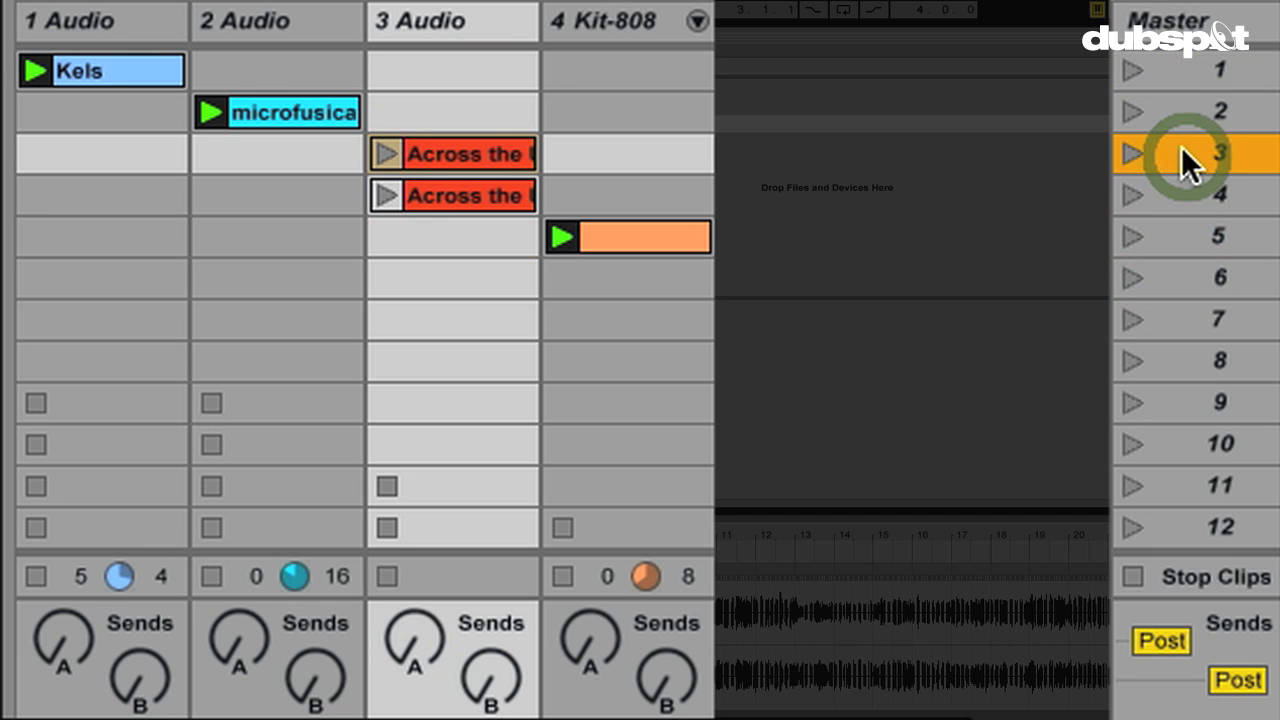
{"action": "left_click", "coordinate": [1130, 155]}
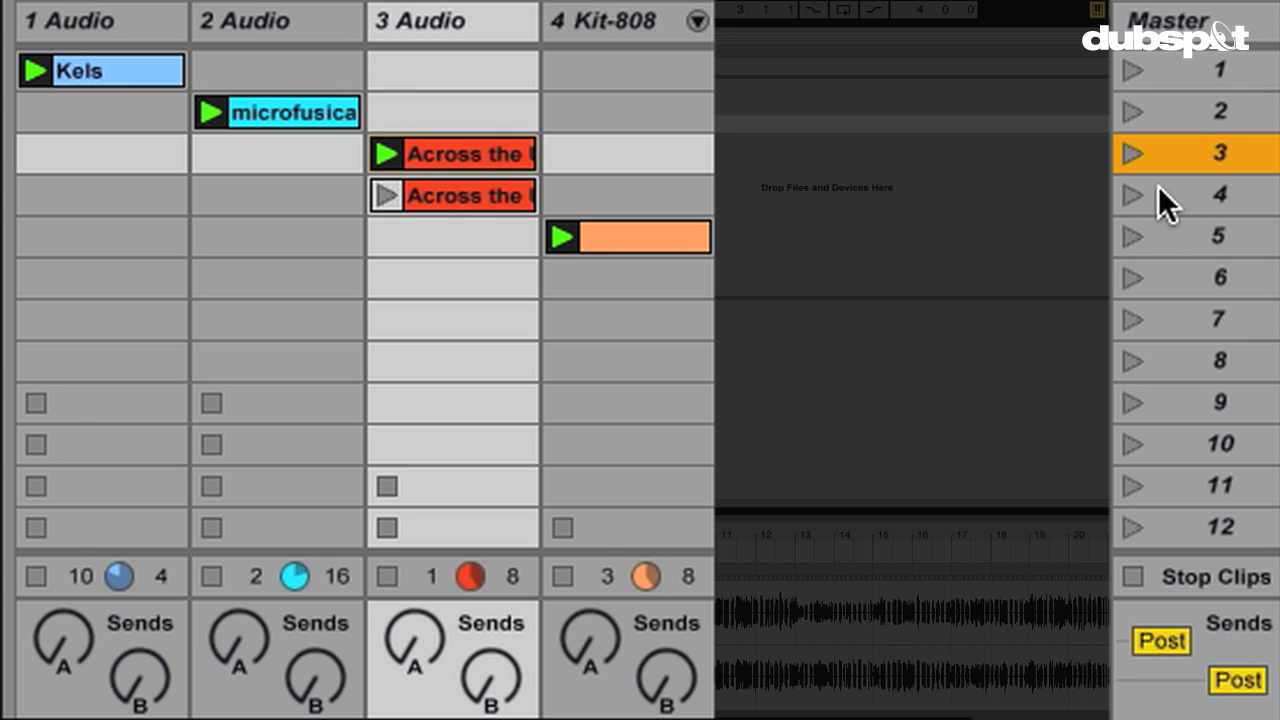
Launch scene 4, return to scene 3, stop microfusica, then stop all clips.
{"action": "left_click", "coordinate": [1136, 196]}
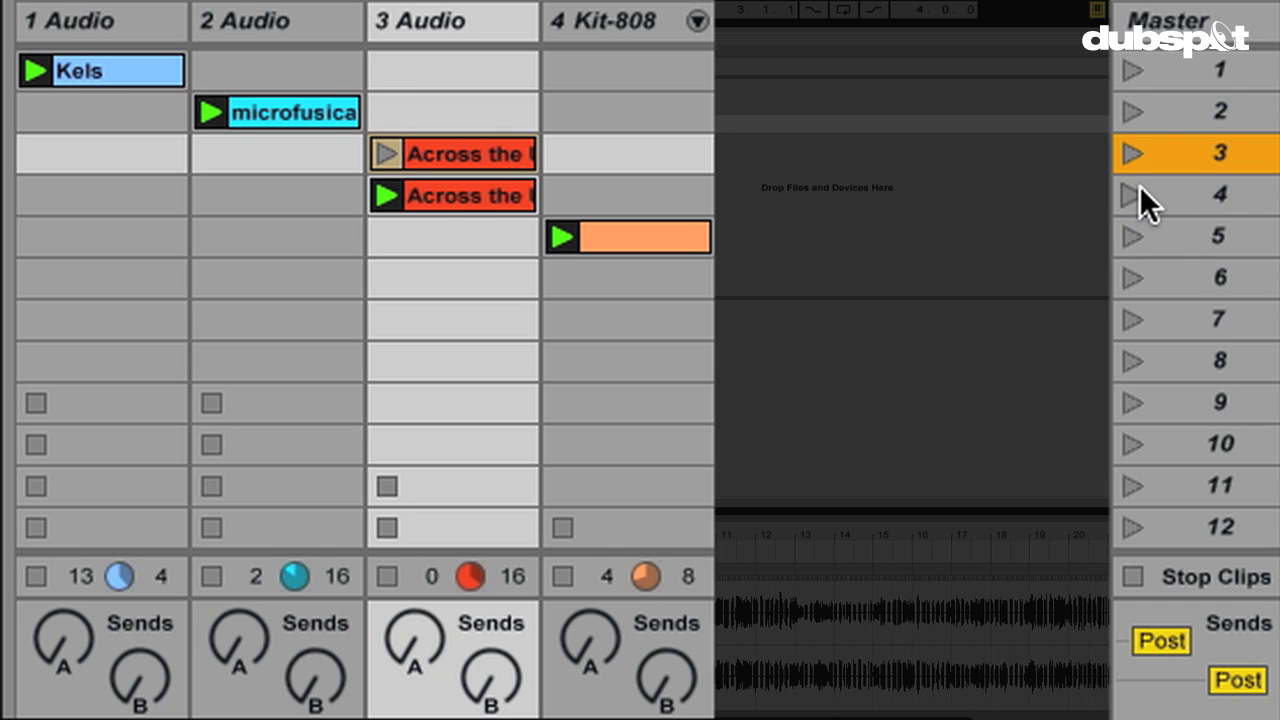
{"action": "left_click", "coordinate": [1163, 150]}
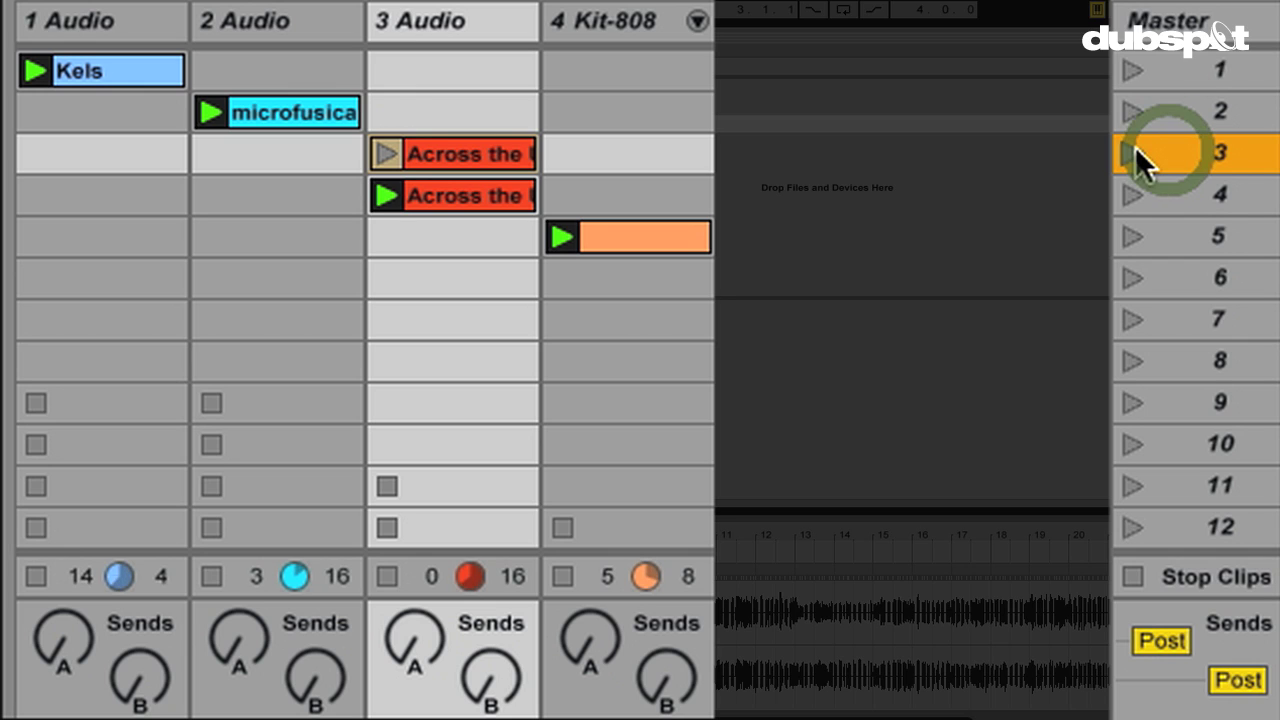
{"action": "left_click", "coordinate": [1130, 155]}
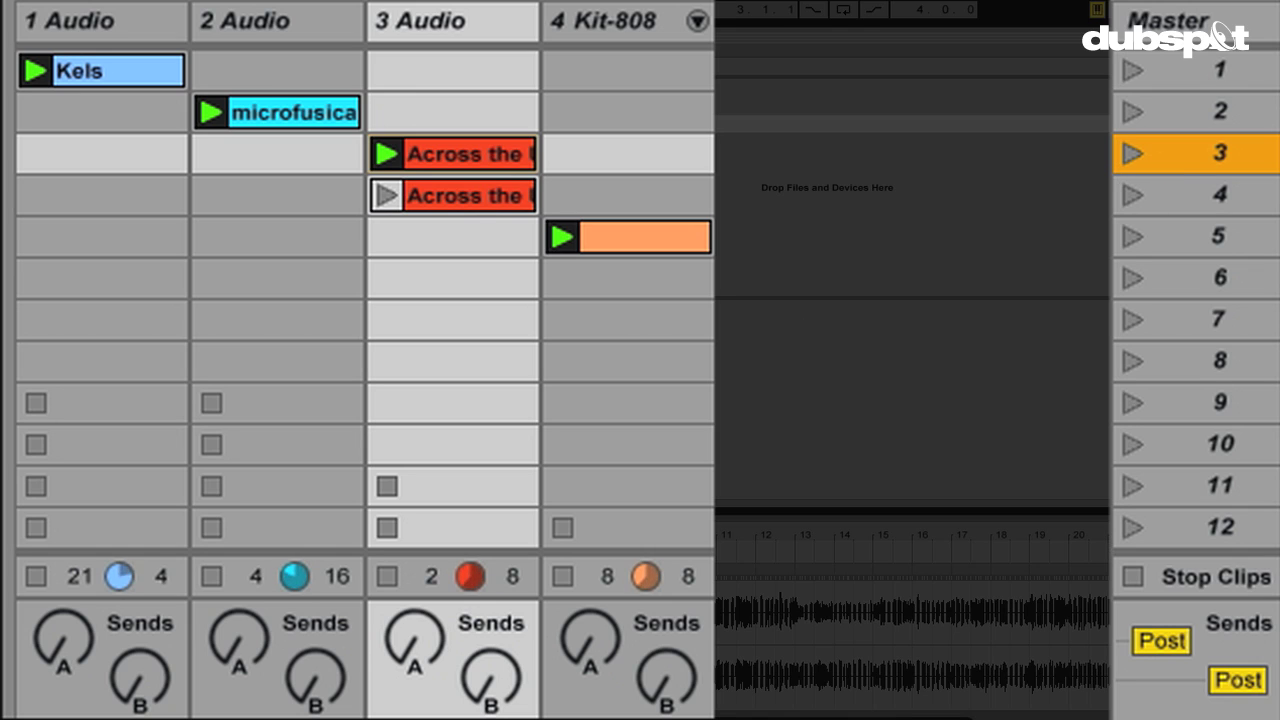
{"action": "left_click", "coordinate": [208, 574]}
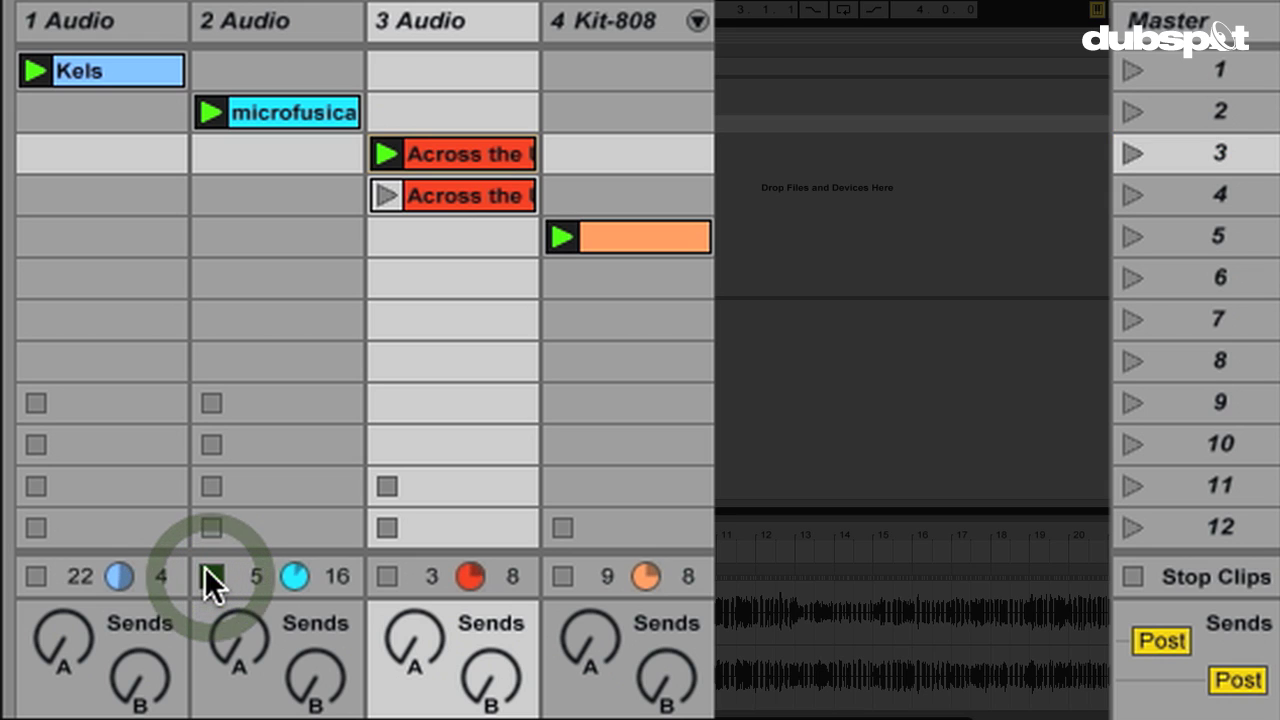
{"action": "left_click", "coordinate": [1130, 577]}
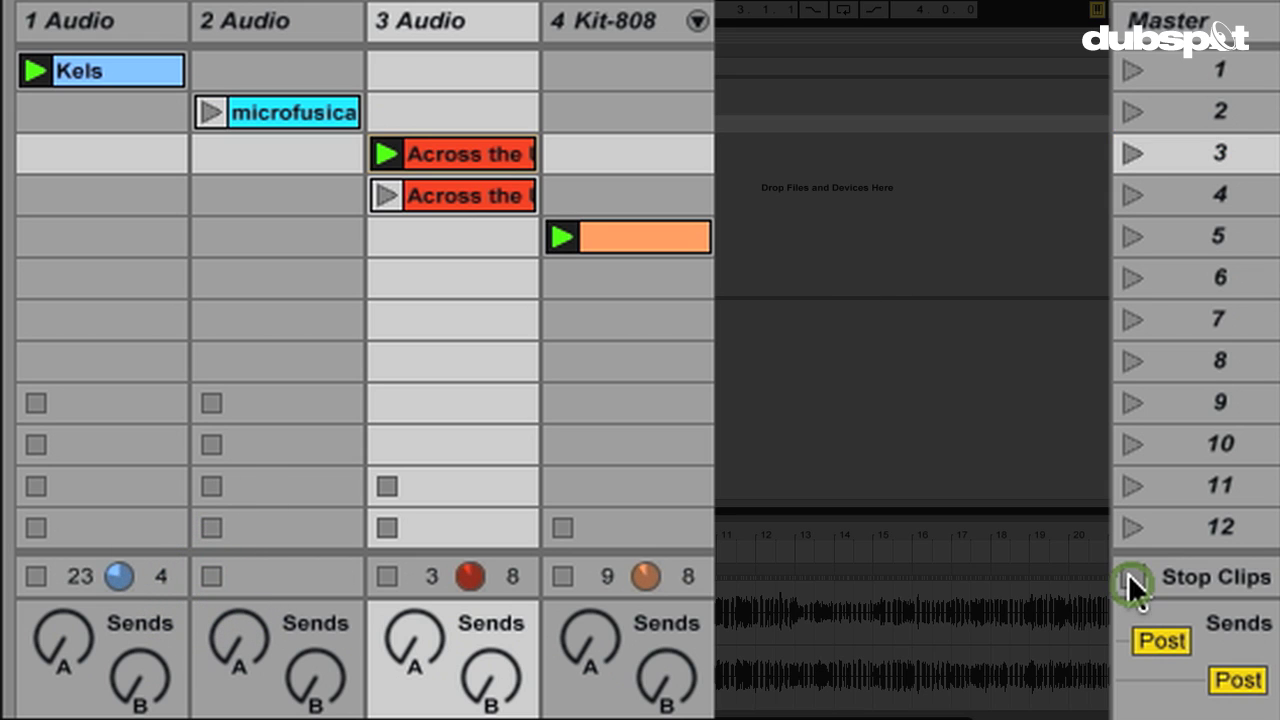